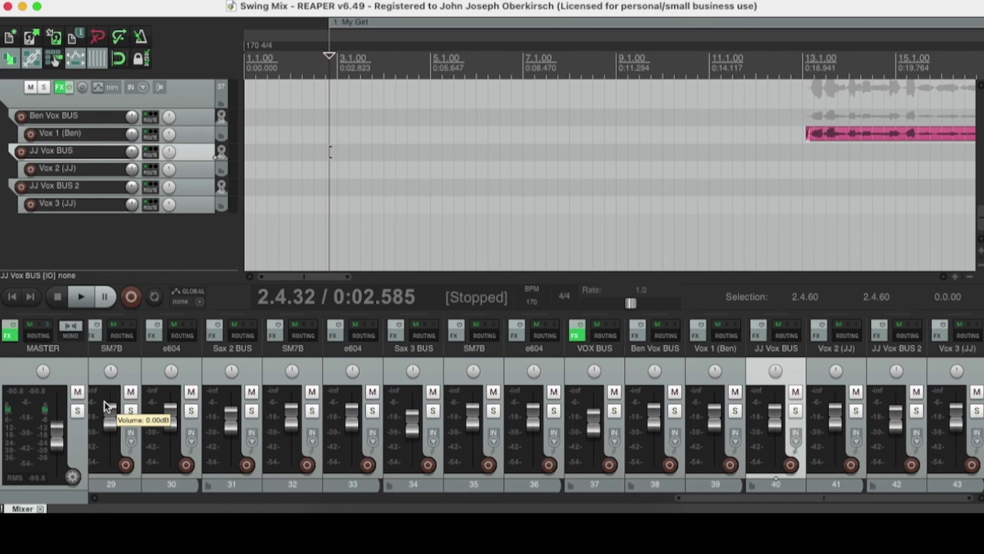
Step: Start playback of the Swing Mix song
{"action": "key", "text": "space"}
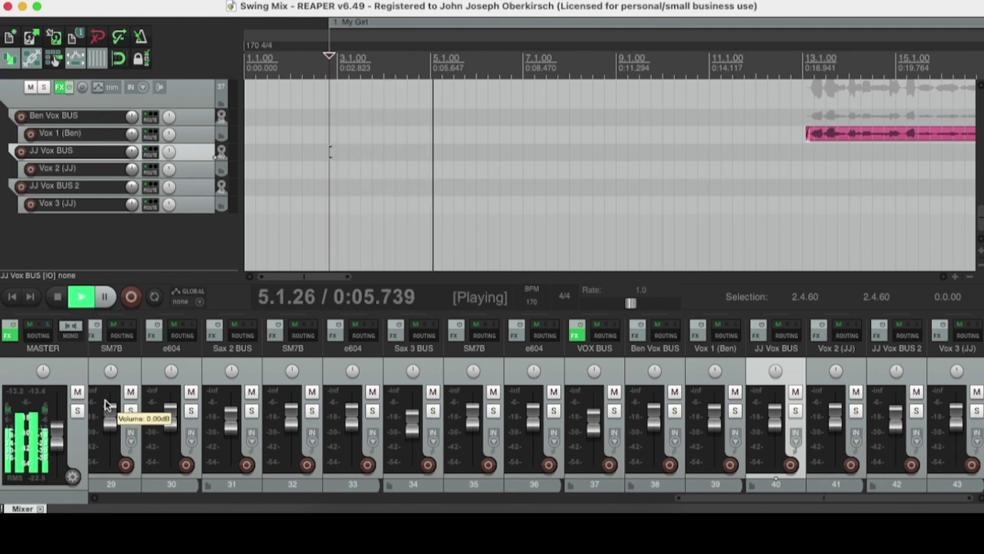
{"action": "scroll", "coordinate": [142, 196], "scroll_direction": "up", "scroll_amount": 2}
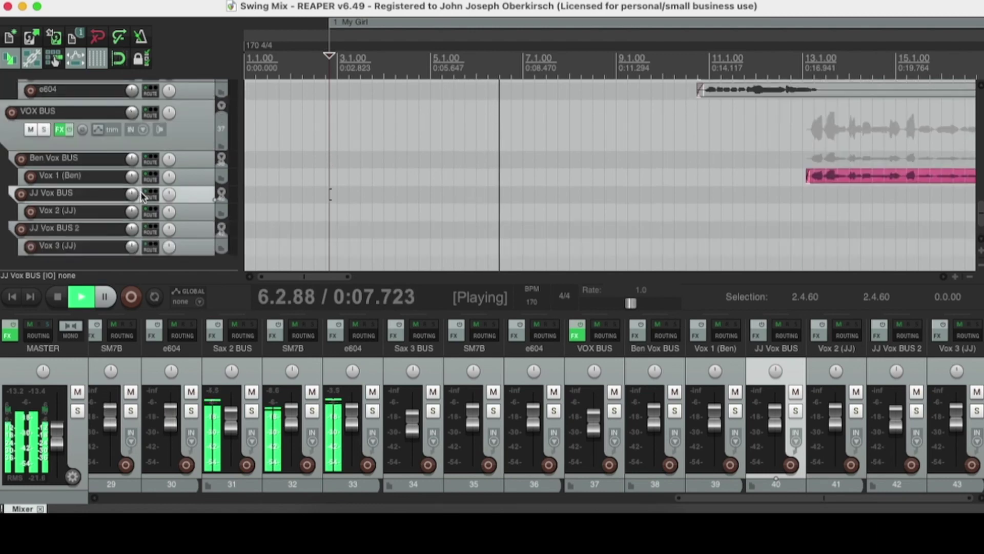
{"action": "scroll", "coordinate": [142, 197], "scroll_direction": "up", "scroll_amount": 10}
{"action": "scroll", "coordinate": [121, 208], "scroll_direction": "down", "scroll_amount": 3}
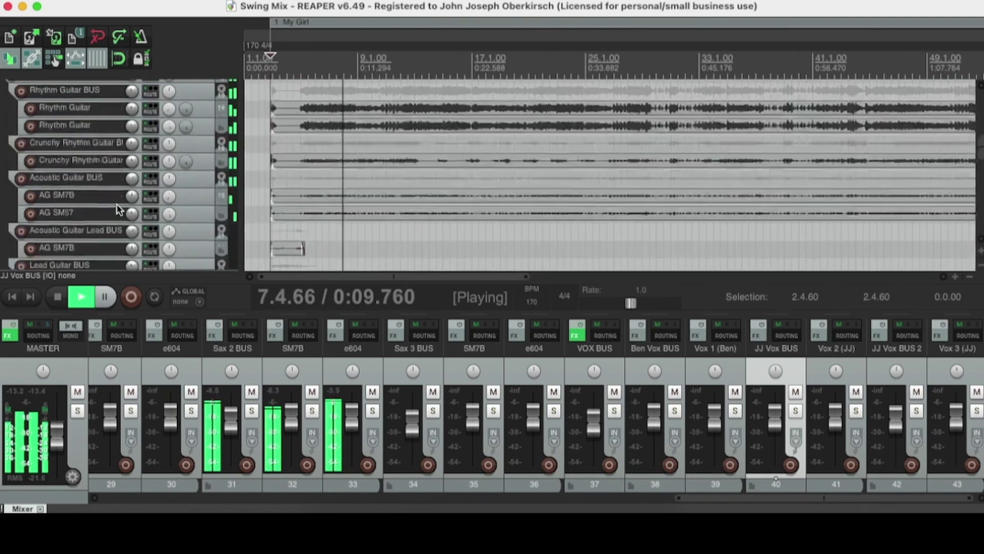
{"action": "scroll", "coordinate": [119, 209], "scroll_direction": "up", "scroll_amount": 4}
Step: Uncheck Mixer in the View menu so the arrangement fills the window, then stop playback
{"action": "left_click", "coordinate": [154, 0]}
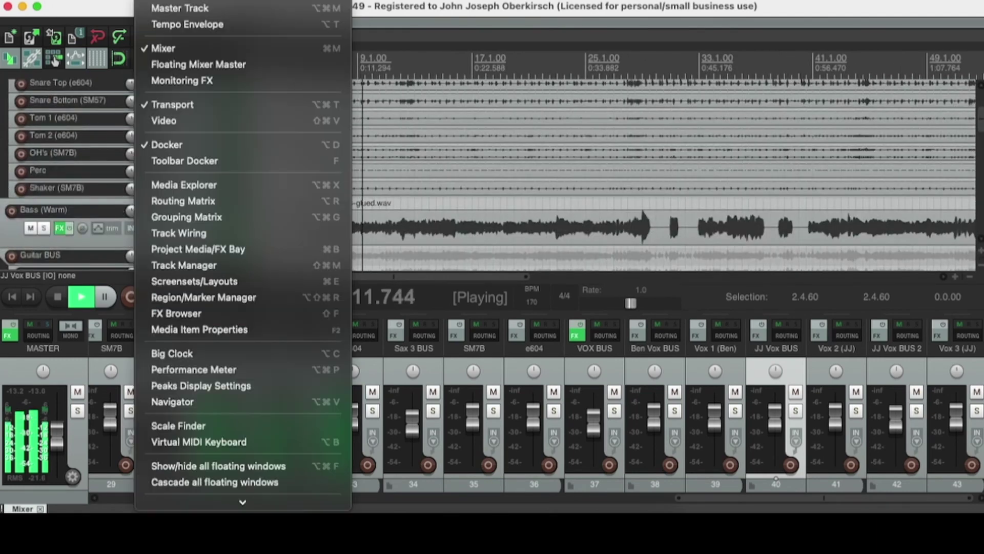
{"action": "left_click", "coordinate": [169, 48]}
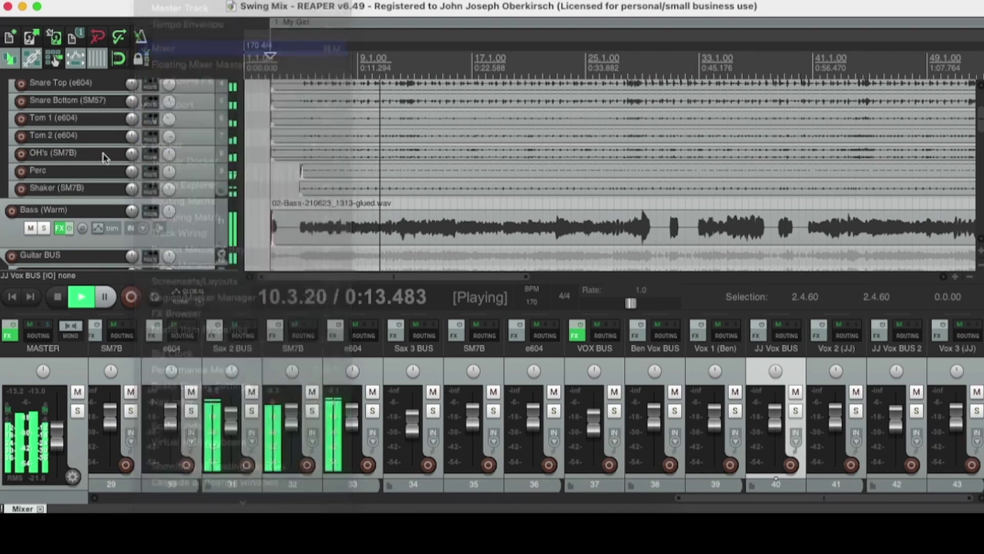
{"action": "scroll", "coordinate": [99, 170], "scroll_direction": "down", "scroll_amount": 10}
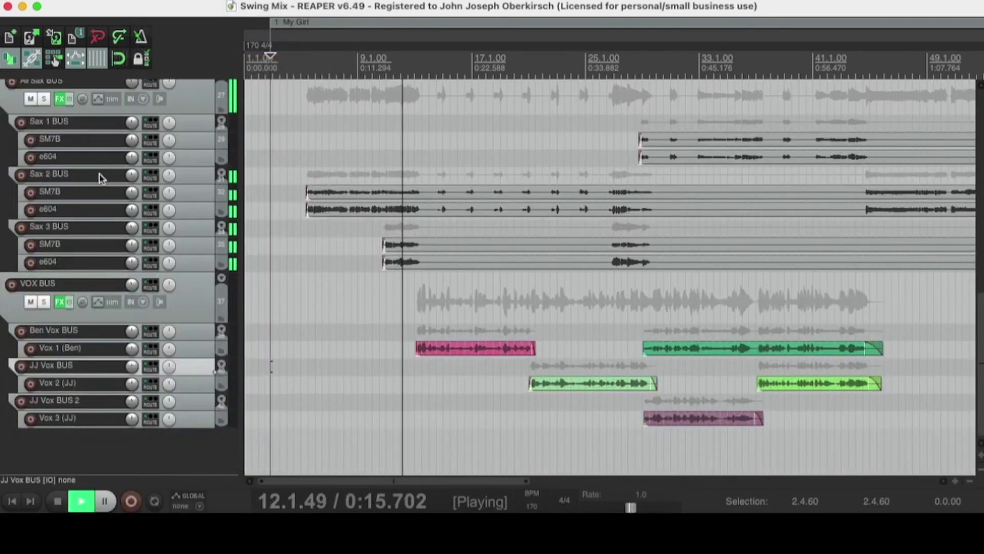
{"action": "key", "text": "space"}
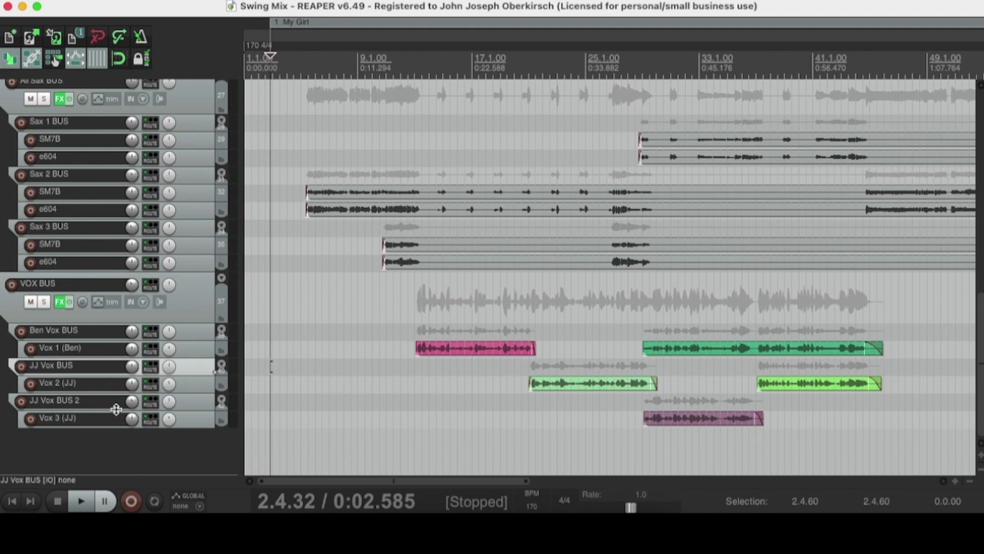
Step: Scroll and zoom out to show the sax buses and all three vocal tracks across every chorus
{"action": "left_click_drag", "start_coordinate": [500, 480], "coordinate": [611, 459]}
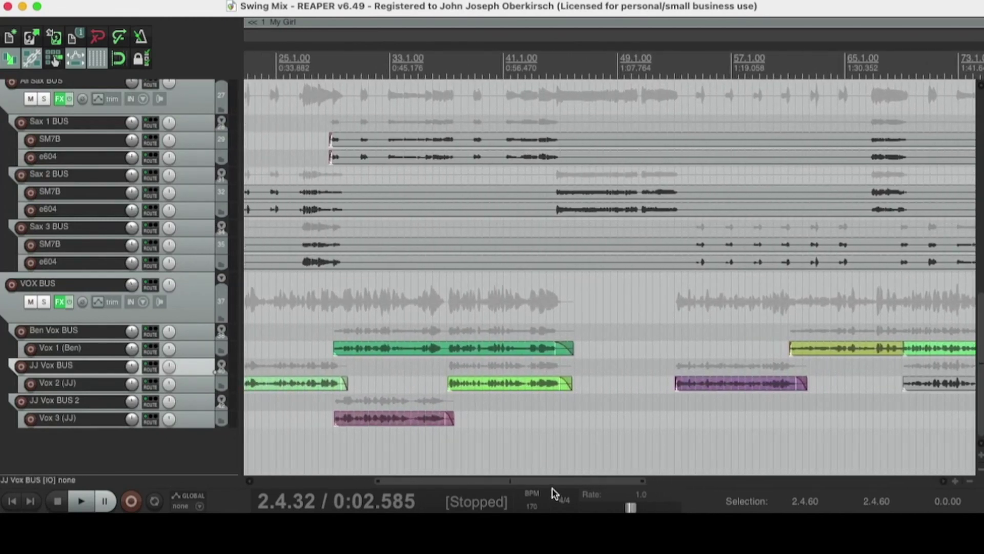
{"action": "left_click_drag", "start_coordinate": [552, 481], "coordinate": [502, 480]}
{"action": "scroll", "coordinate": [575, 420], "scroll_direction": "down", "scroll_amount": 3}
{"action": "scroll", "coordinate": [575, 420], "scroll_direction": "up", "scroll_amount": 1}
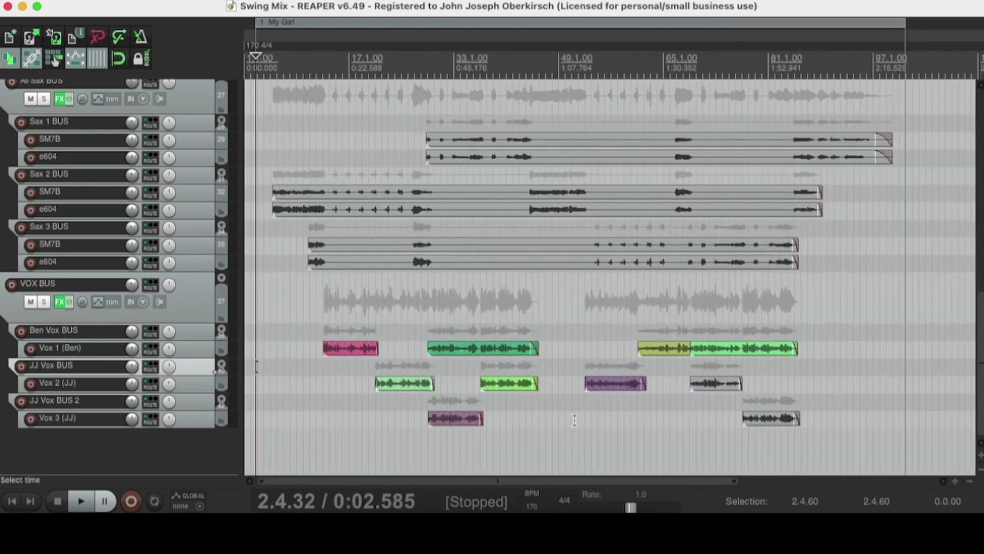
Step: Place the edit cursor at bar 28 and solo the VOX BUS
{"action": "left_click", "coordinate": [322, 384]}
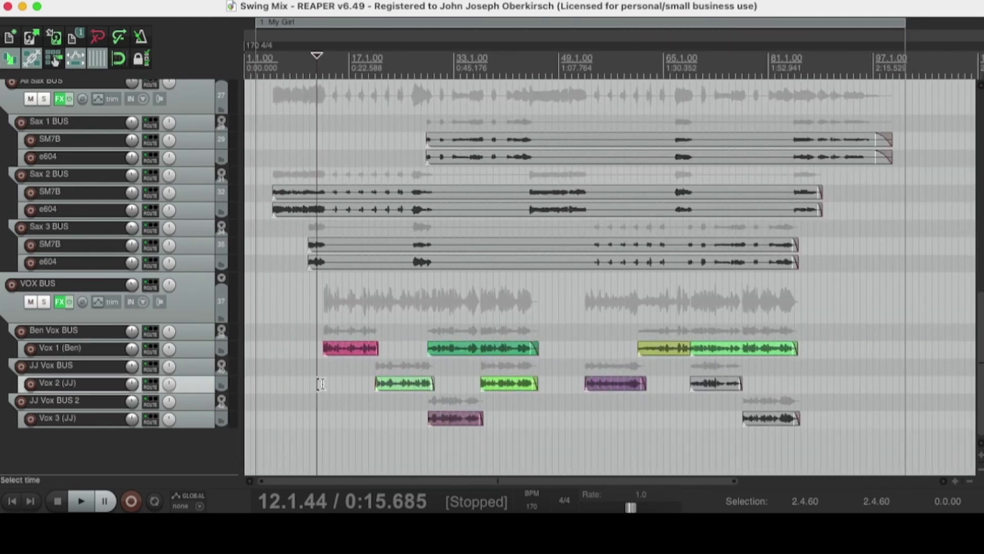
{"action": "left_click", "coordinate": [426, 439]}
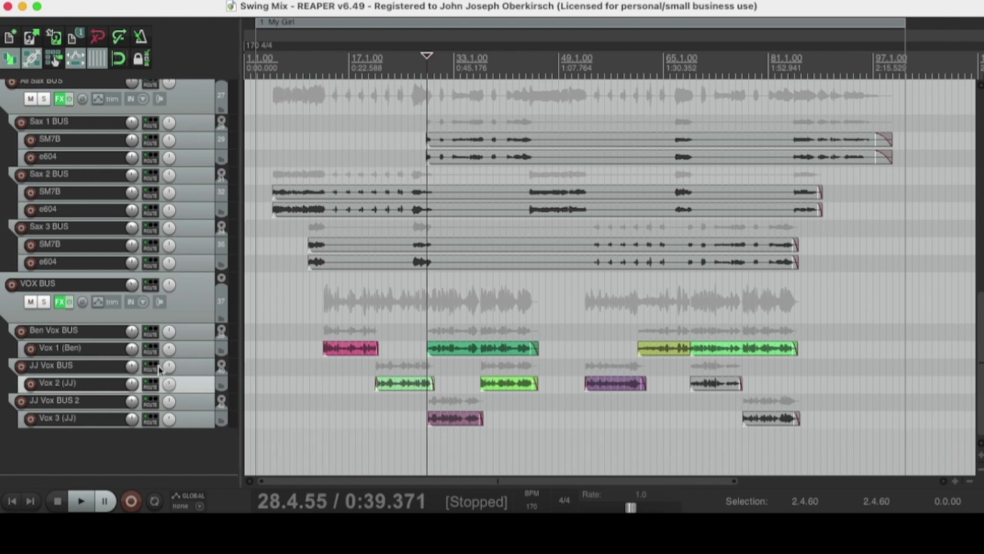
{"action": "left_click", "coordinate": [45, 302]}
{"action": "scroll", "coordinate": [139, 379], "scroll_direction": "up", "scroll_amount": 8}
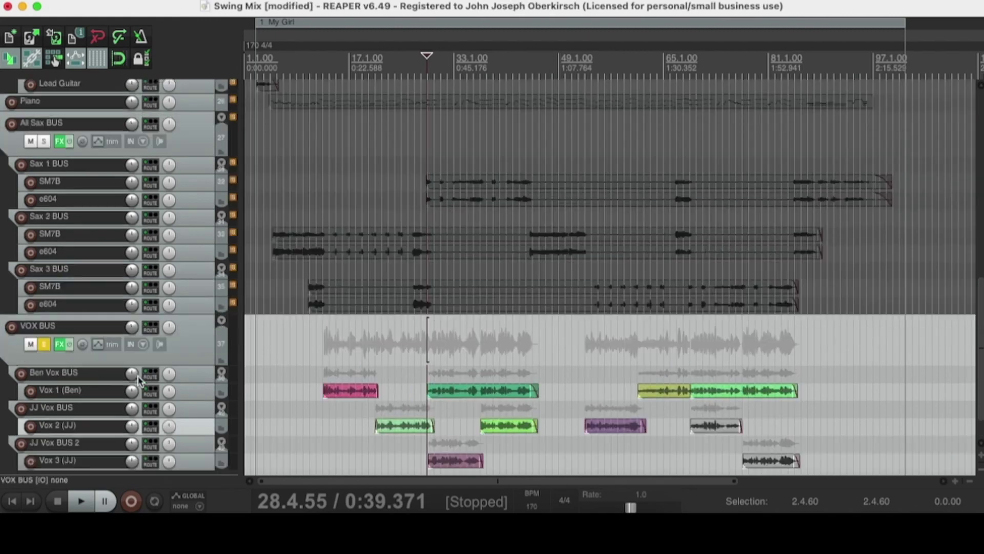
{"action": "scroll", "coordinate": [138, 380], "scroll_direction": "up", "scroll_amount": 6}
{"action": "scroll", "coordinate": [138, 380], "scroll_direction": "down", "scroll_amount": 9}
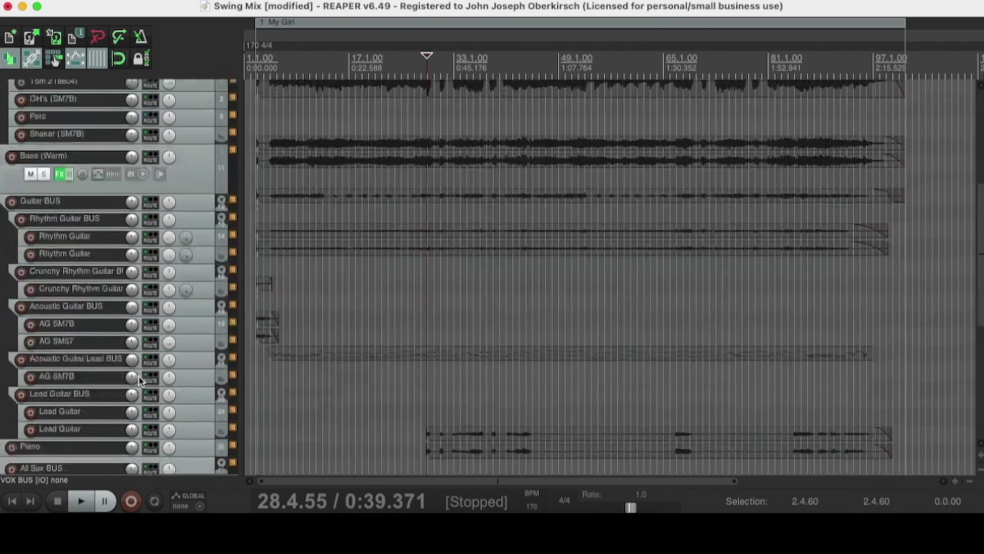
{"action": "scroll", "coordinate": [138, 379], "scroll_direction": "down", "scroll_amount": 4}
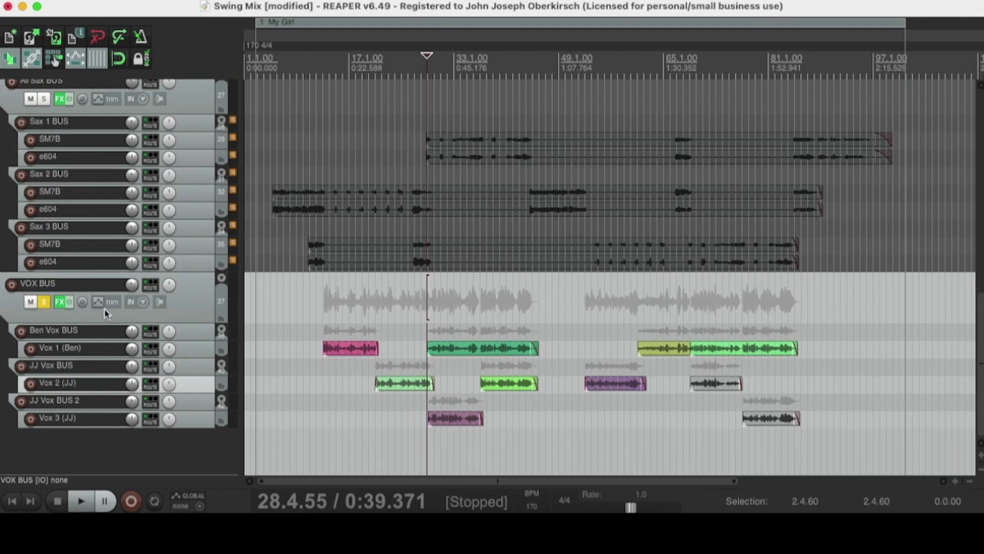
Step: Play the soloed vocal harmonies from bar 28, then stop
{"action": "key", "text": "space"}
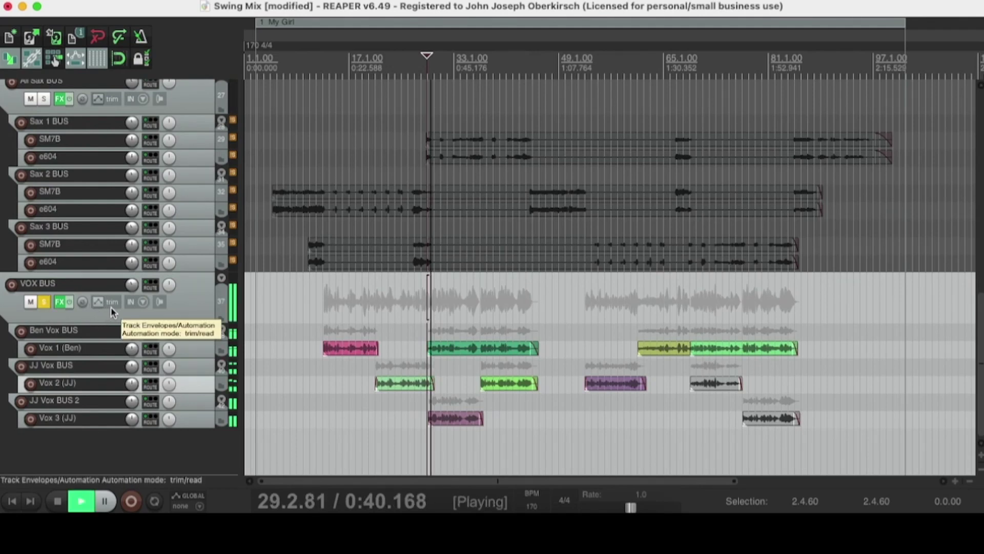
{"action": "scroll", "coordinate": [394, 384], "scroll_direction": "up", "scroll_amount": 2}
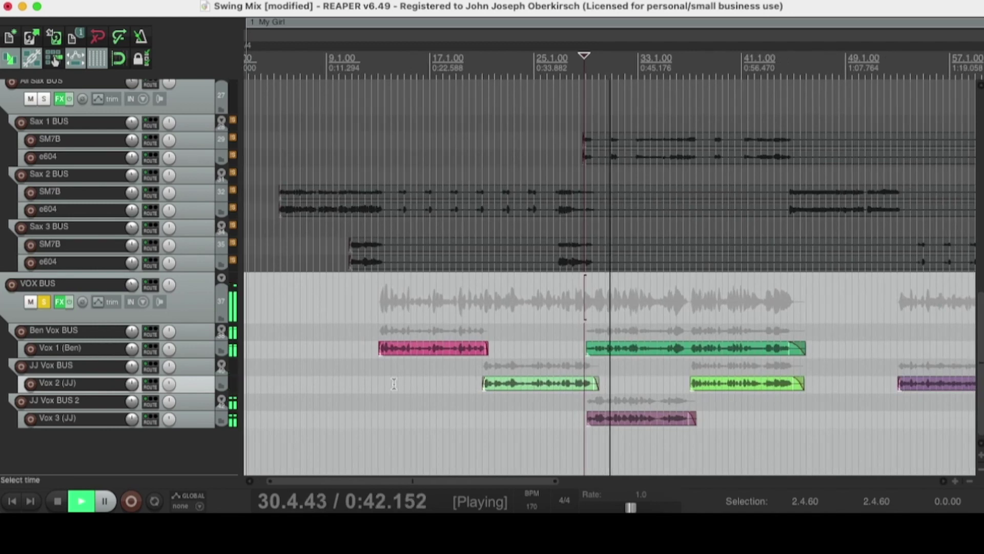
{"action": "scroll", "coordinate": [640, 407], "scroll_direction": "up", "scroll_amount": 3}
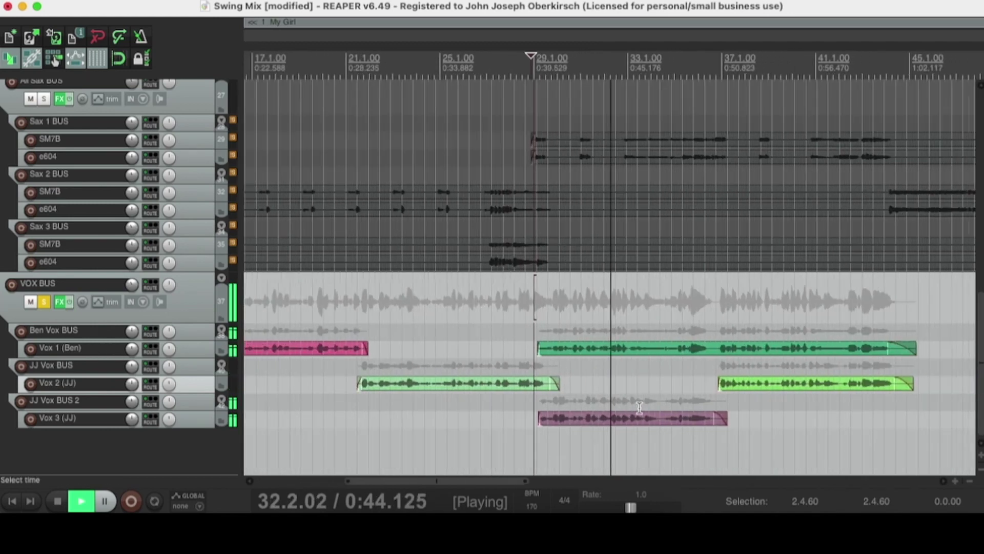
{"action": "scroll", "coordinate": [639, 408], "scroll_direction": "down", "scroll_amount": 2}
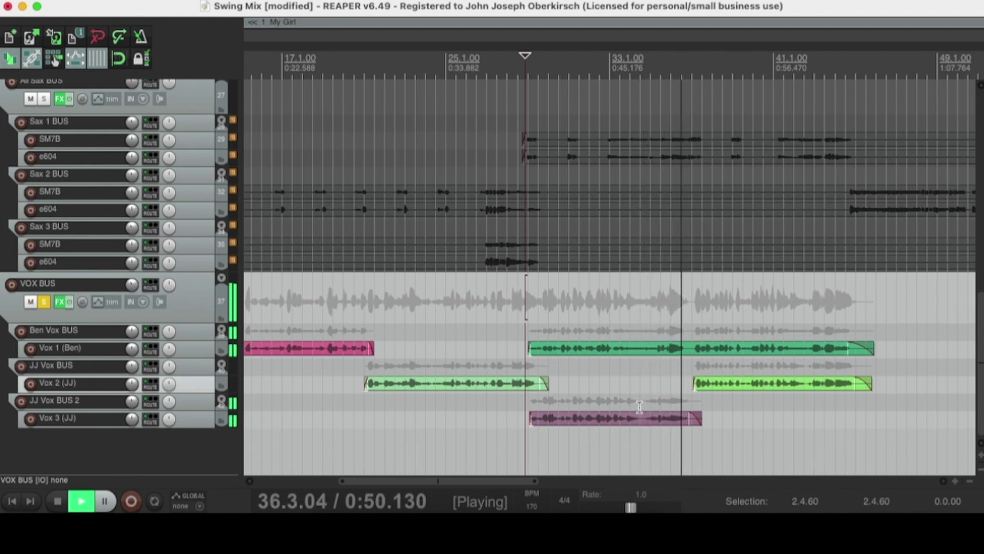
{"action": "key", "text": "space"}
{"action": "scroll", "coordinate": [725, 424], "scroll_direction": "down", "scroll_amount": 3}
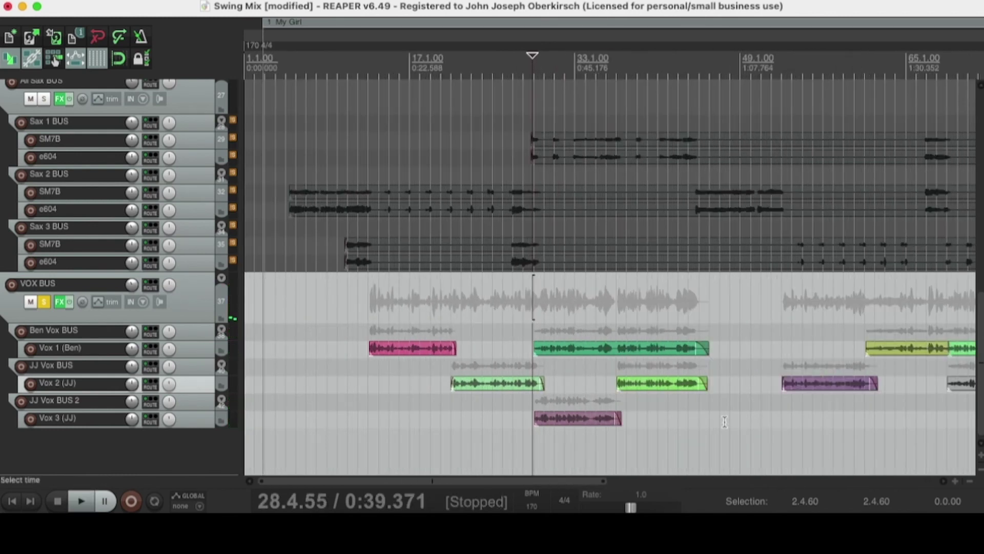
Step: Select only the Vox 2 (JJ) item at bar 71 and cut it with Cut items
{"action": "scroll", "coordinate": [725, 422], "scroll_direction": "down", "scroll_amount": 2}
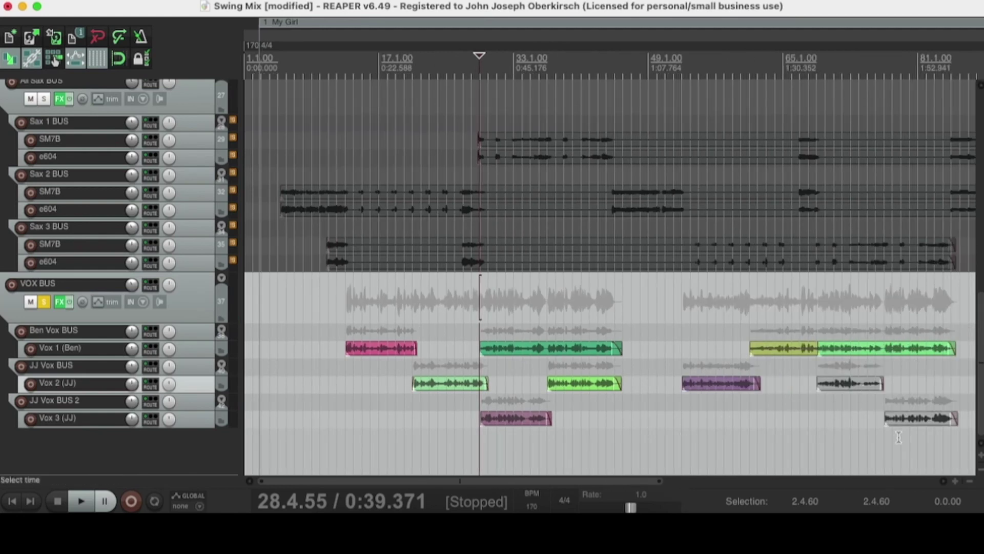
{"action": "left_click_drag", "start_coordinate": [918, 451], "coordinate": [833, 377]}
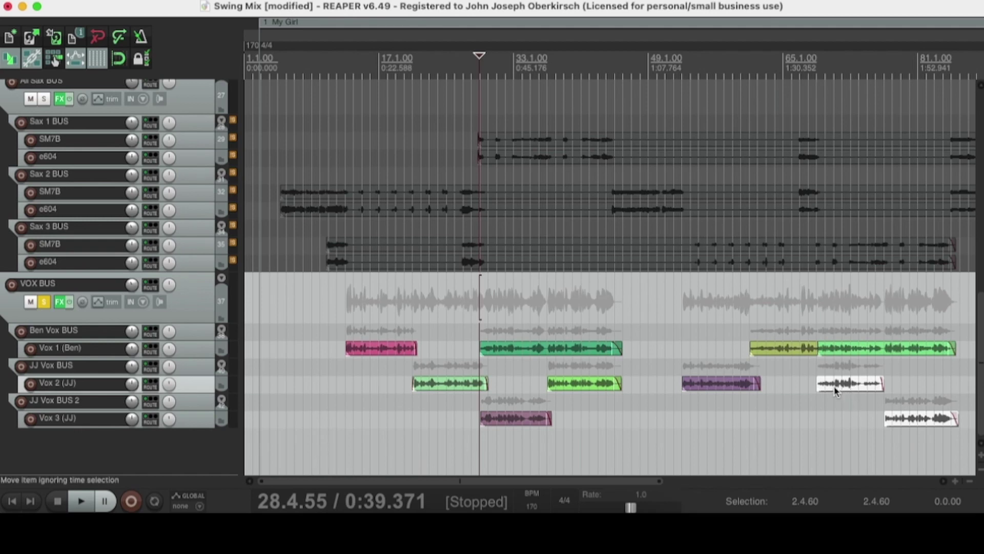
{"action": "left_click", "coordinate": [835, 385]}
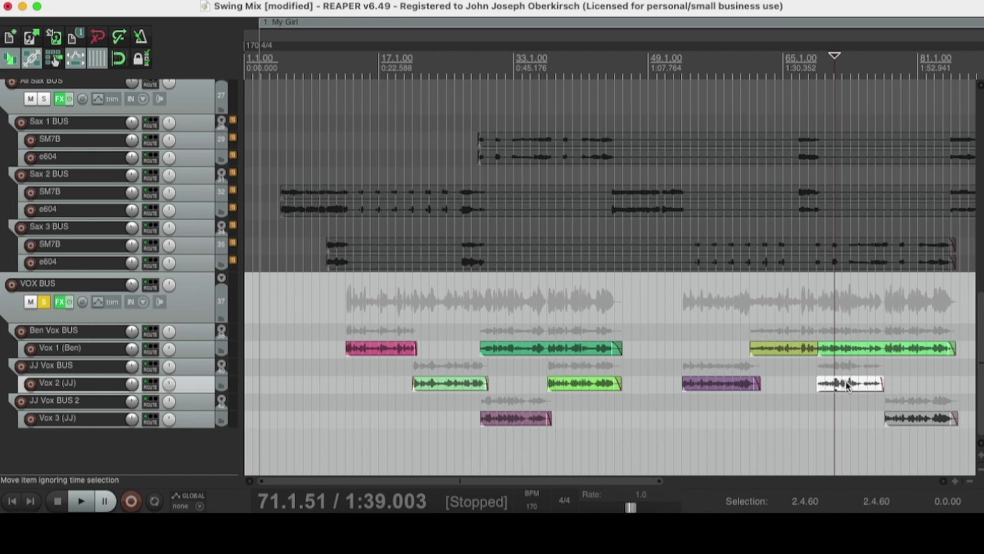
{"action": "right_click", "coordinate": [847, 388]}
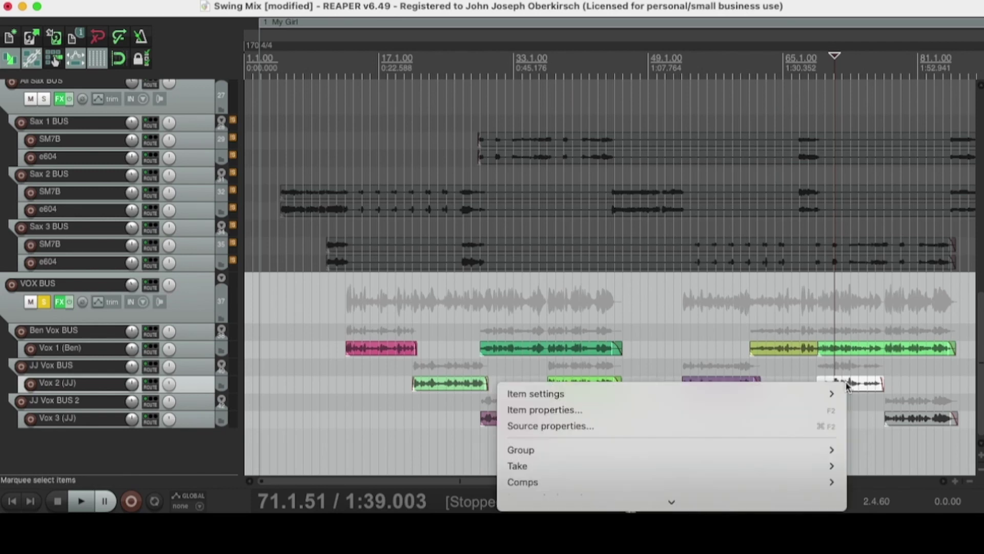
{"action": "mouse_move", "coordinate": [712, 508]}
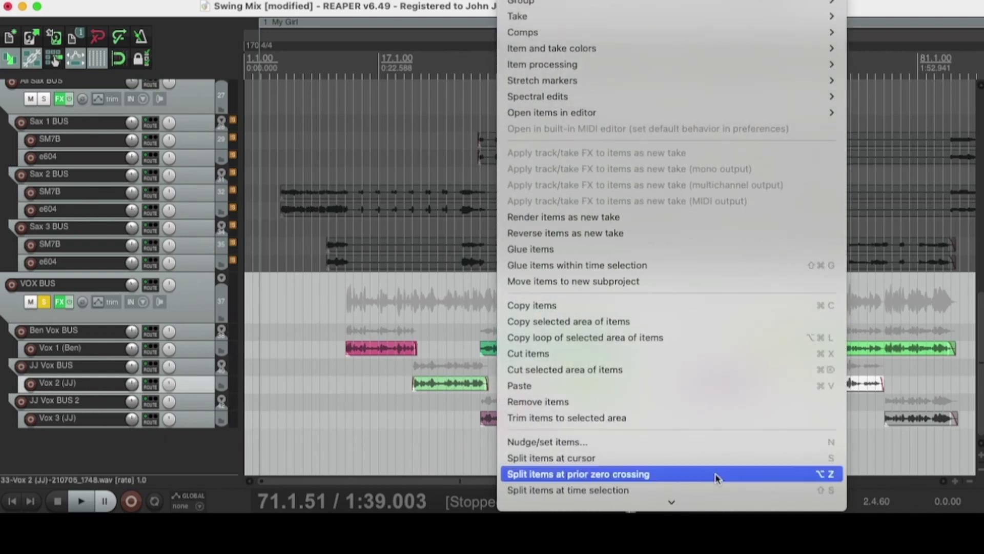
{"action": "left_click", "coordinate": [563, 353]}
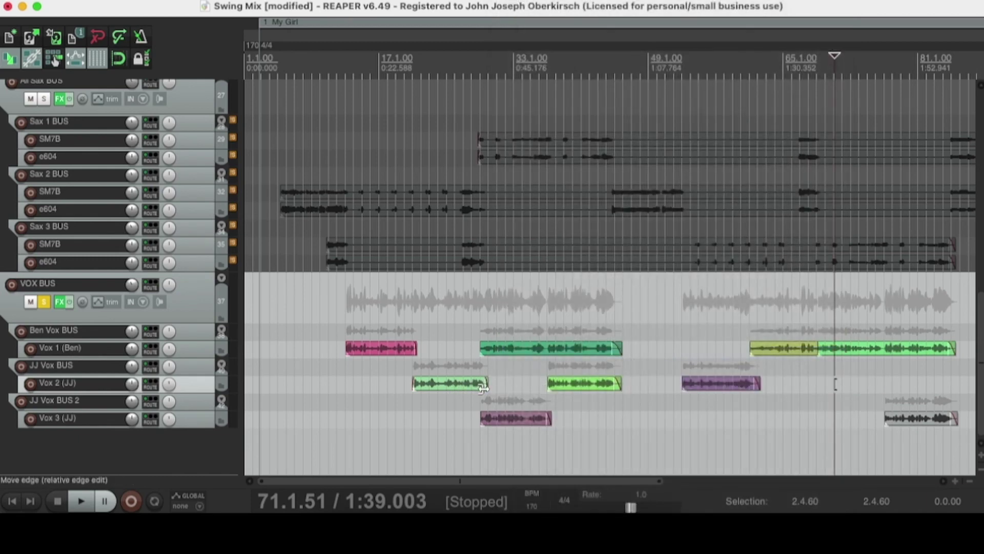
Step: Insert a new empty track below Vox 2 (JJ), then undo it
{"action": "left_click", "coordinate": [484, 388]}
{"action": "scroll", "coordinate": [486, 390], "scroll_direction": "up", "scroll_amount": 8}
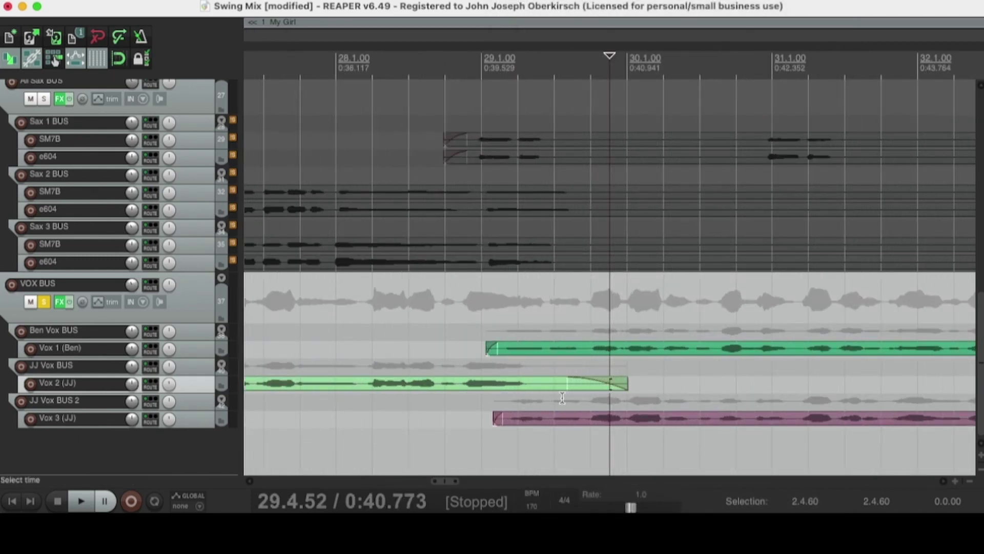
{"action": "scroll", "coordinate": [562, 398], "scroll_direction": "down", "scroll_amount": 3}
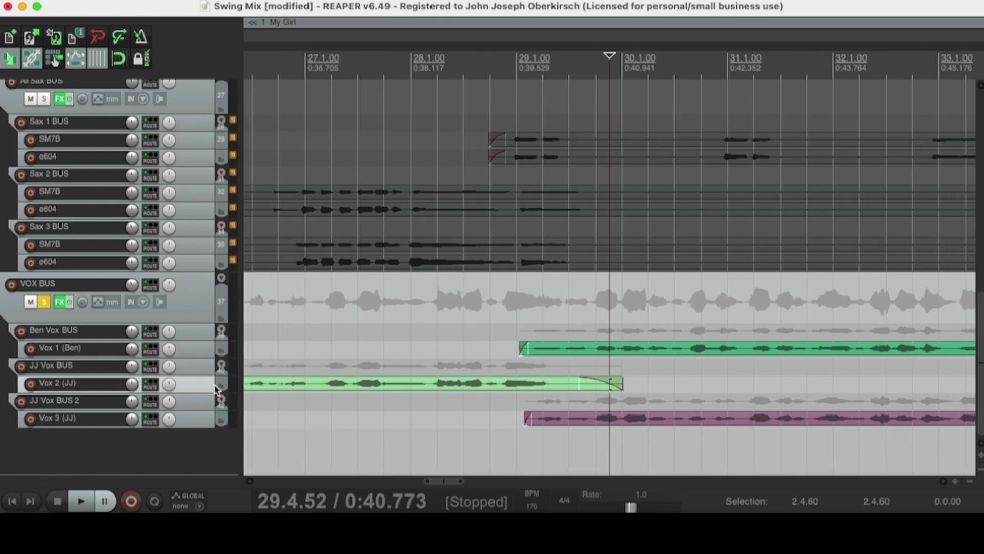
{"action": "right_click", "coordinate": [209, 382]}
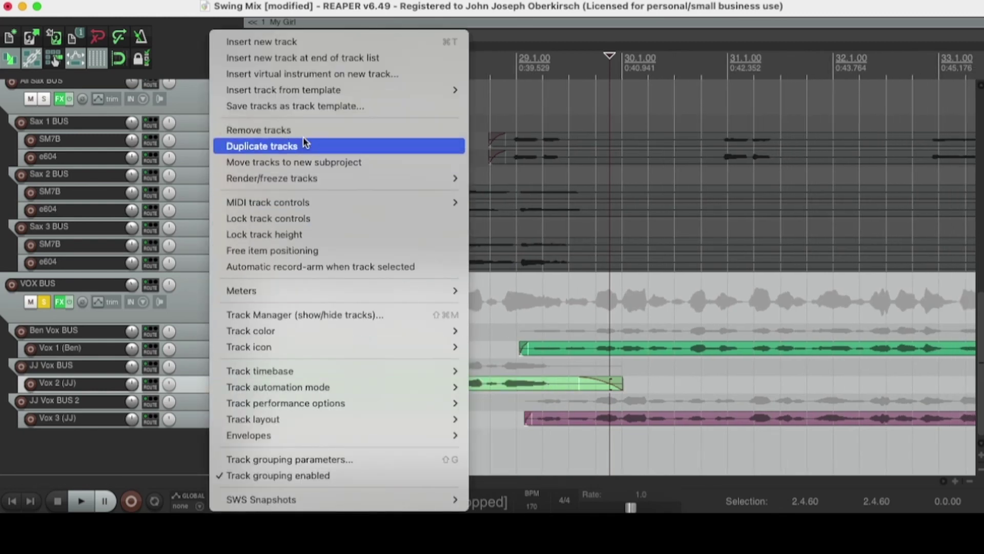
{"action": "left_click", "coordinate": [287, 43]}
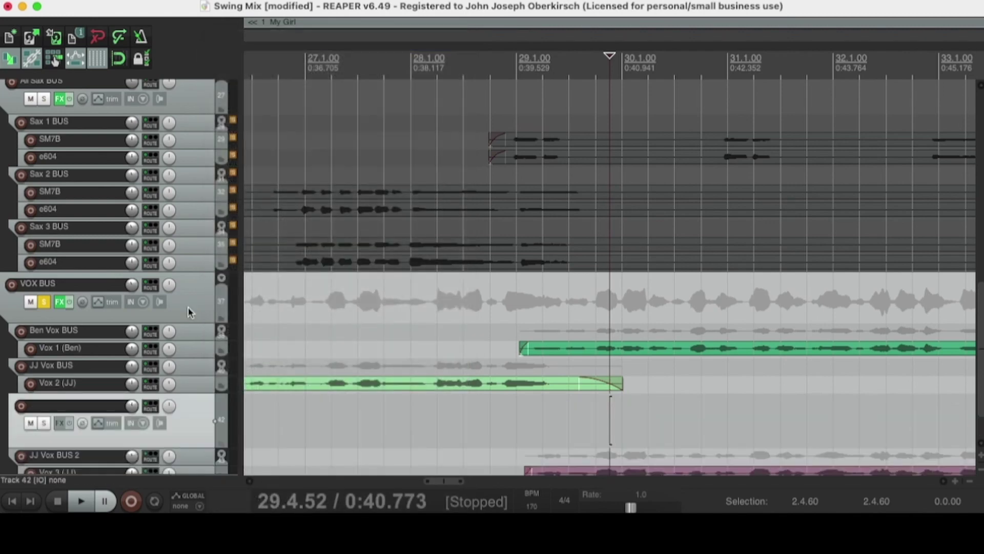
{"action": "key", "text": "super+z"}
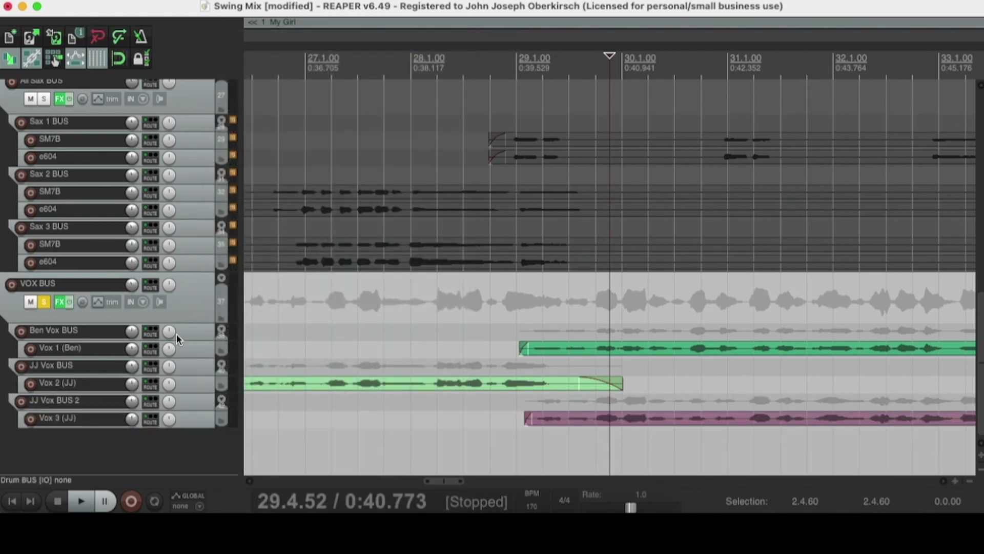
Step: Duplicate the Vox 2 (JJ) track and delete all copied items from the duplicate
{"action": "right_click", "coordinate": [205, 385]}
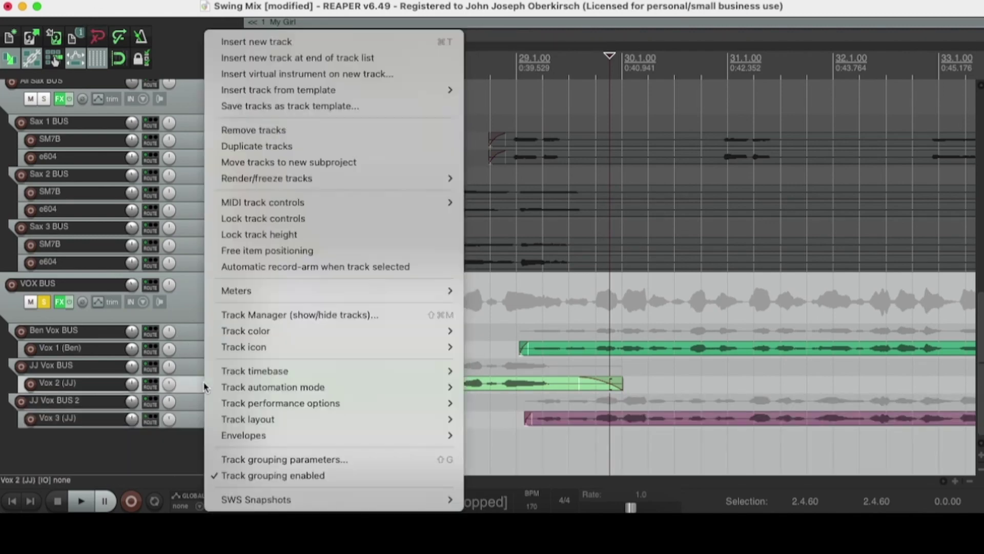
{"action": "left_click", "coordinate": [266, 147]}
{"action": "scroll", "coordinate": [524, 318], "scroll_direction": "down", "scroll_amount": 8}
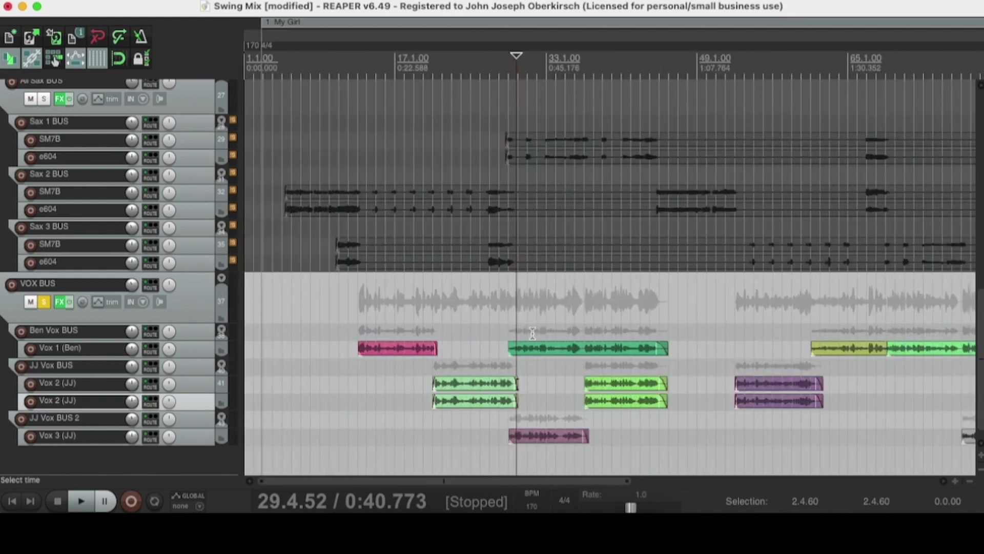
{"action": "scroll", "coordinate": [532, 333], "scroll_direction": "down", "scroll_amount": 2}
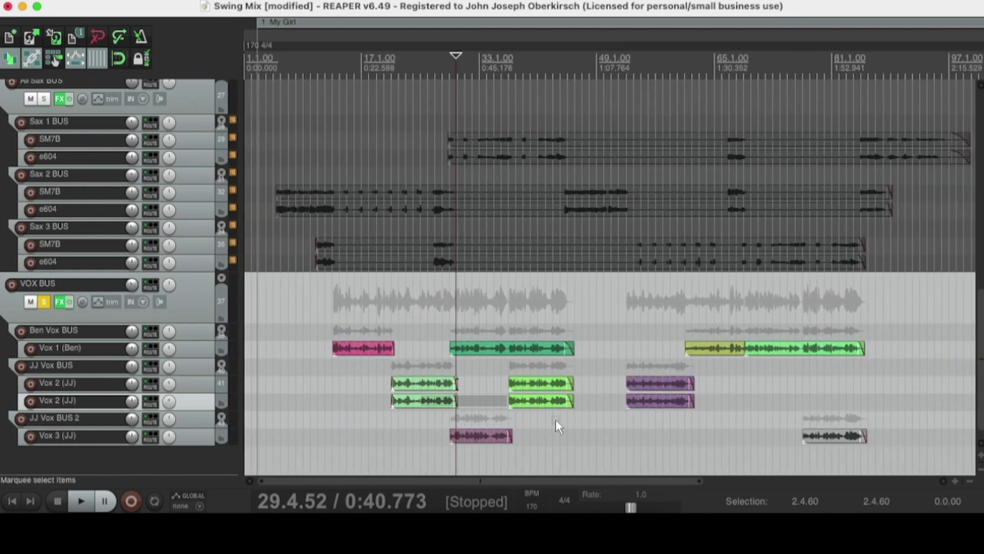
{"action": "left_click_drag", "start_coordinate": [418, 421], "coordinate": [681, 402]}
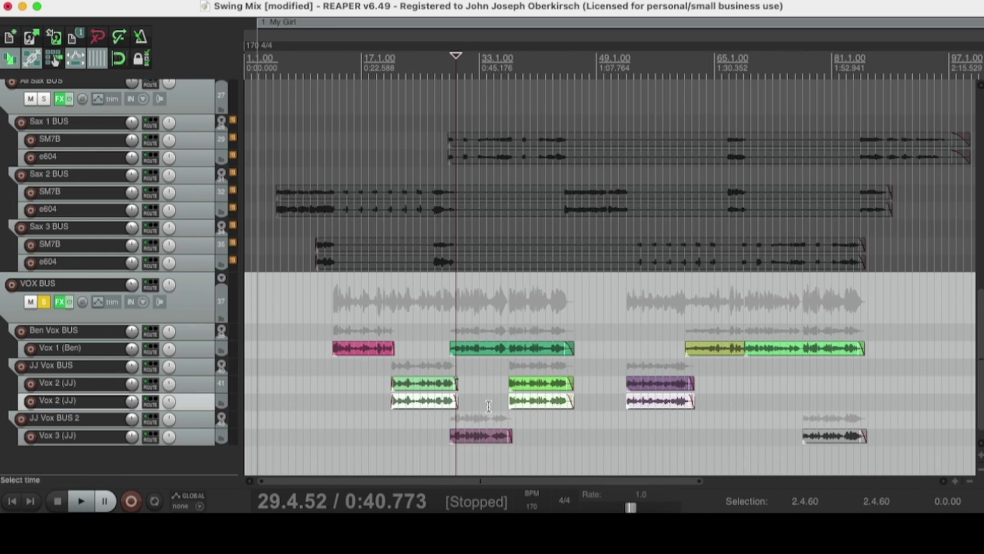
{"action": "key", "text": "Delete"}
{"action": "scroll", "coordinate": [456, 402], "scroll_direction": "up", "scroll_amount": 10}
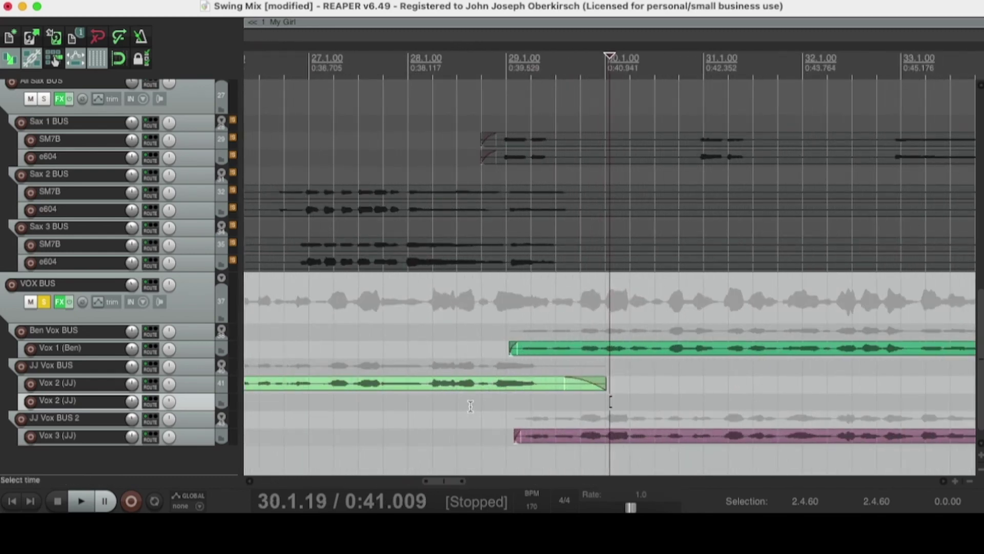
{"action": "left_click", "coordinate": [526, 402]}
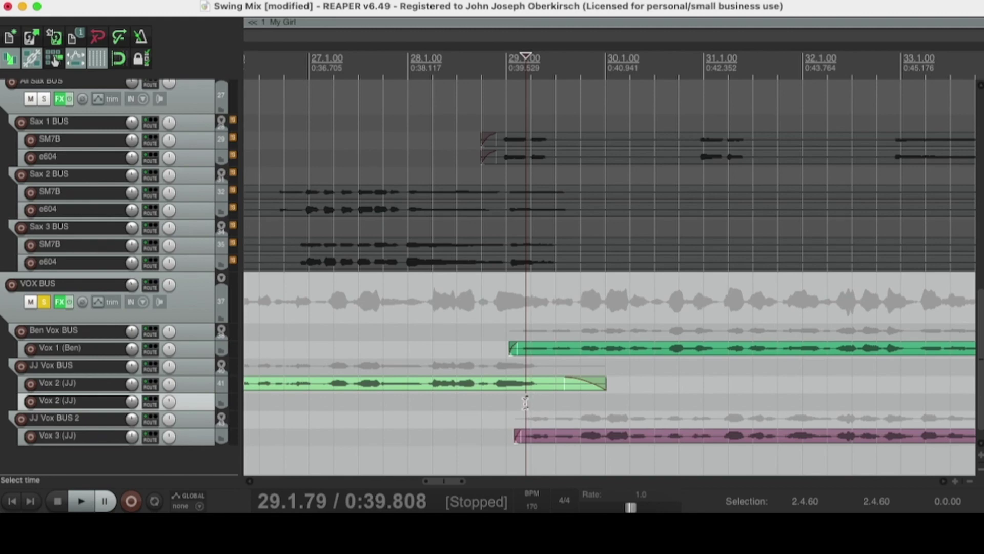
Step: Paste the cut vocal item onto the new Vox 2 (JJ) track and align it to 29.1.75
{"action": "right_click", "coordinate": [526, 402]}
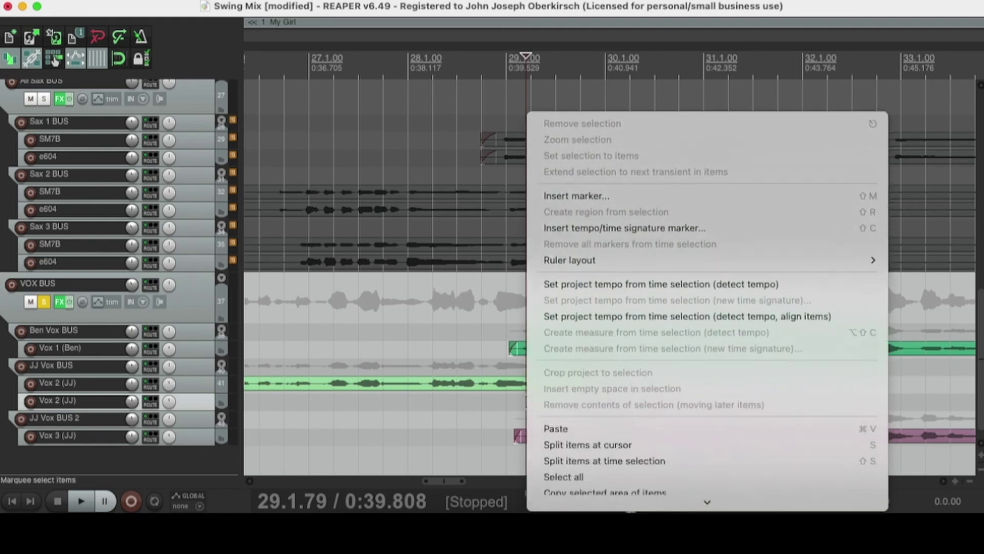
{"action": "left_click", "coordinate": [555, 298]}
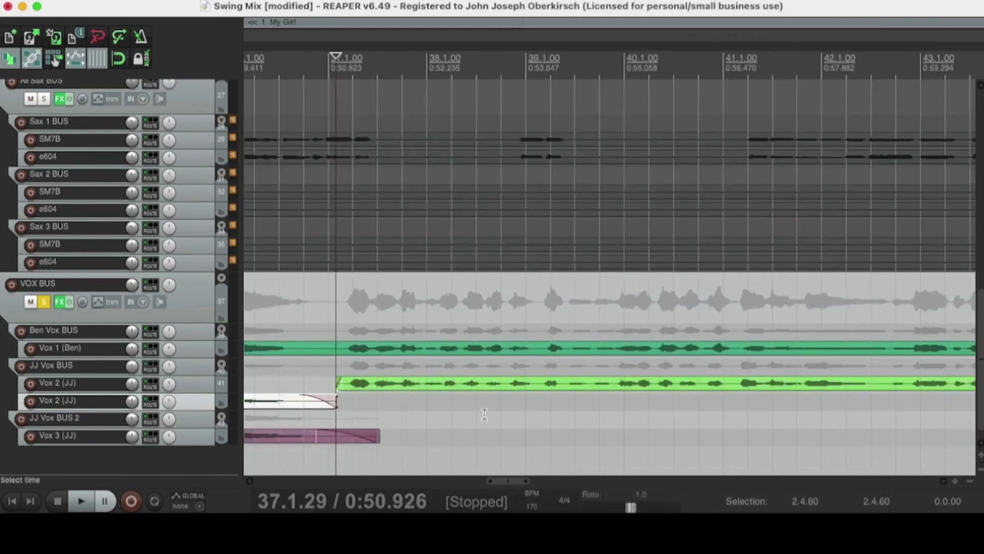
{"action": "scroll", "coordinate": [485, 414], "scroll_direction": "down", "scroll_amount": 5}
{"action": "left_click", "coordinate": [440, 404]}
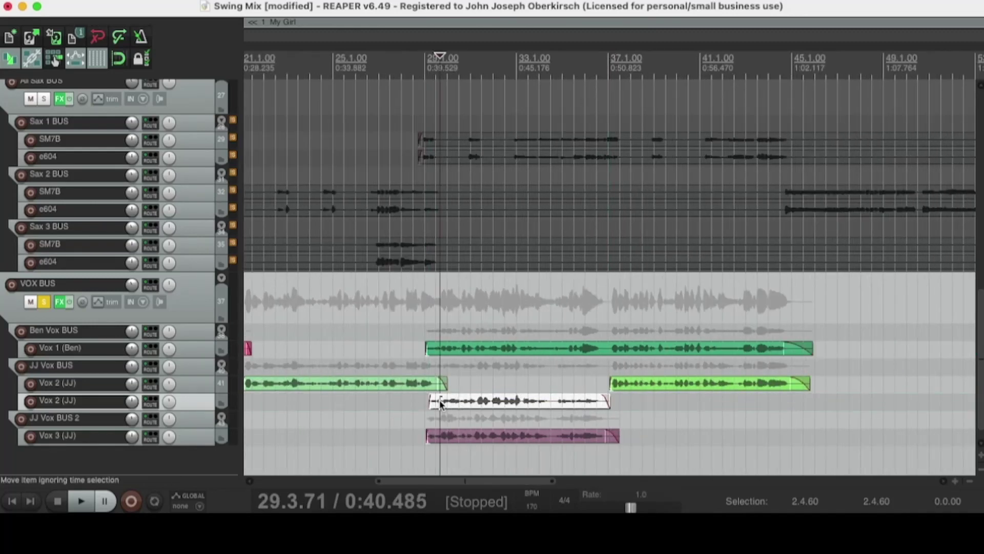
{"action": "scroll", "coordinate": [583, 404], "scroll_direction": "up", "scroll_amount": 8}
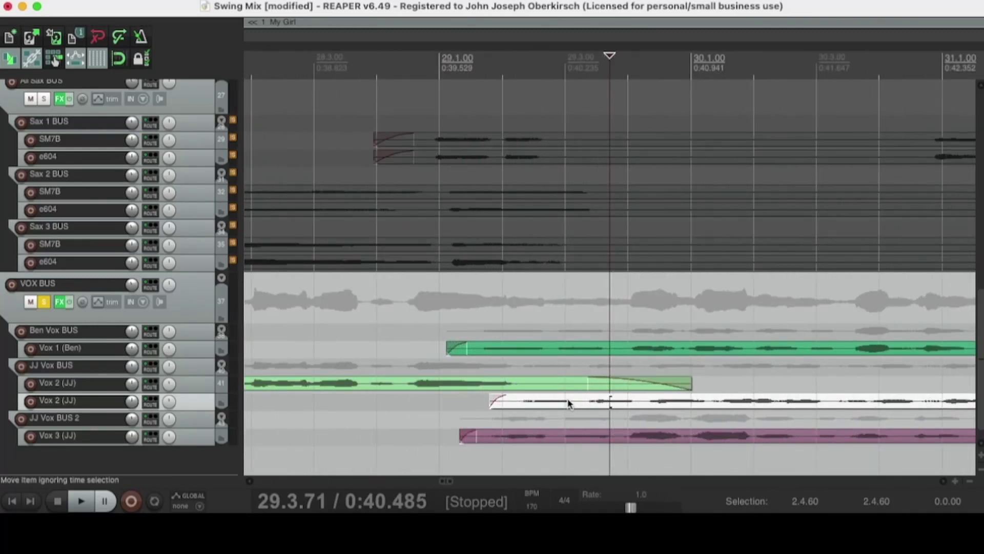
{"action": "left_click_drag", "start_coordinate": [568, 404], "coordinate": [513, 402]}
{"action": "left_click", "coordinate": [487, 446]}
Step: Play back to check the pasted item's timing, fine-tune its position, and stop
{"action": "key", "text": "space"}
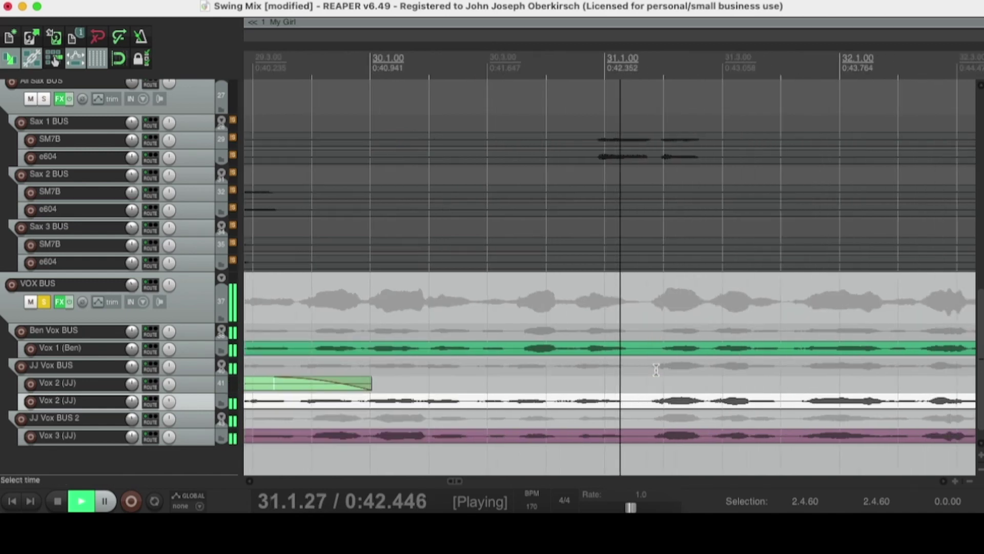
{"action": "left_click_drag", "start_coordinate": [655, 405], "coordinate": [657, 402]}
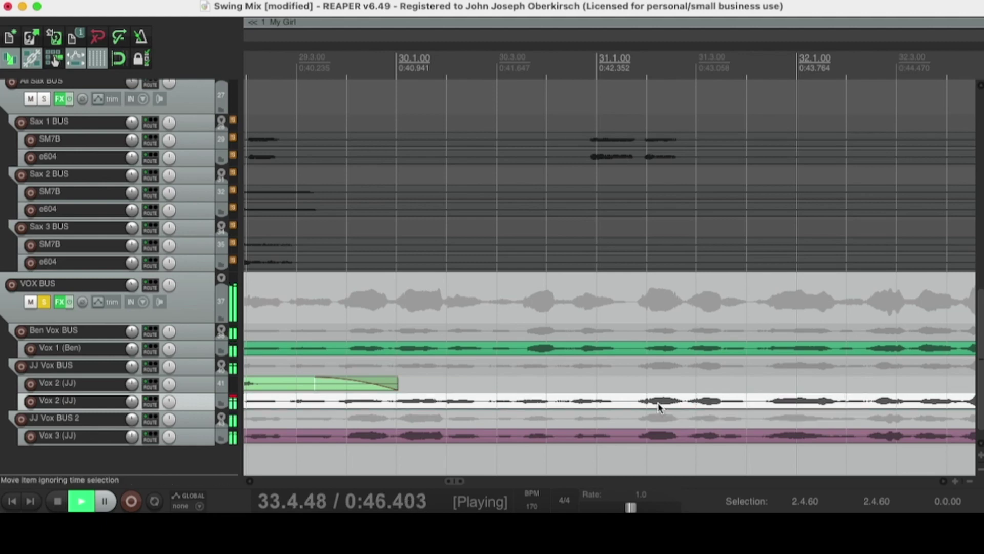
{"action": "key", "text": "space"}
{"action": "scroll", "coordinate": [669, 402], "scroll_direction": "down", "scroll_amount": 6}
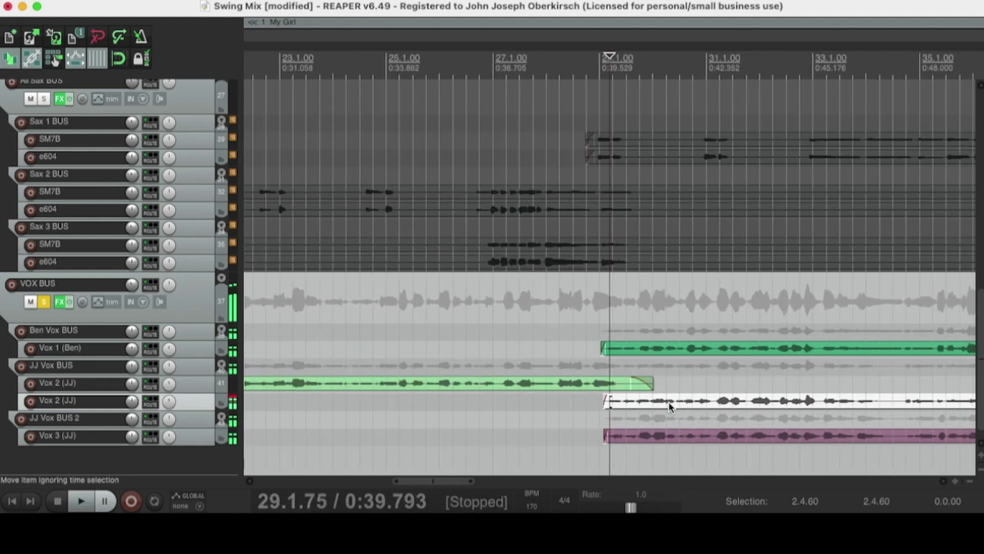
{"action": "scroll", "coordinate": [669, 401], "scroll_direction": "down", "scroll_amount": 8}
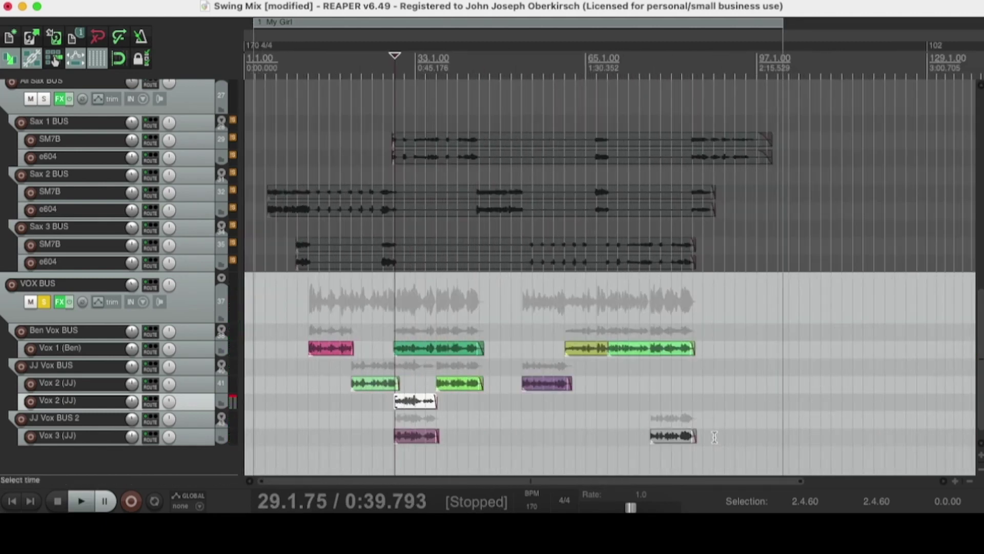
Step: Select the Vox 3 (JJ) item near bar 81 and cut it
{"action": "left_click", "coordinate": [675, 438]}
{"action": "scroll", "coordinate": [672, 431], "scroll_direction": "down", "scroll_amount": 1}
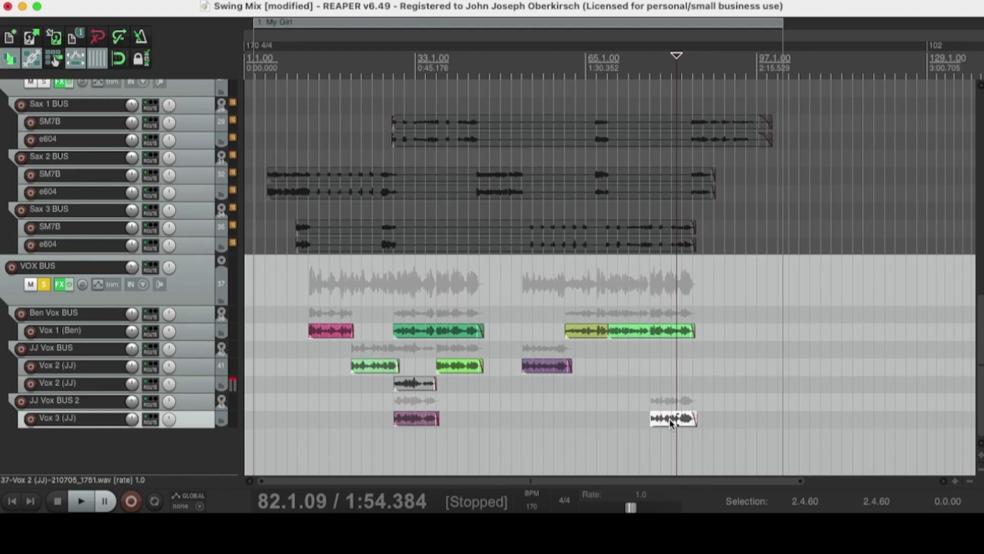
{"action": "key", "text": "super"}
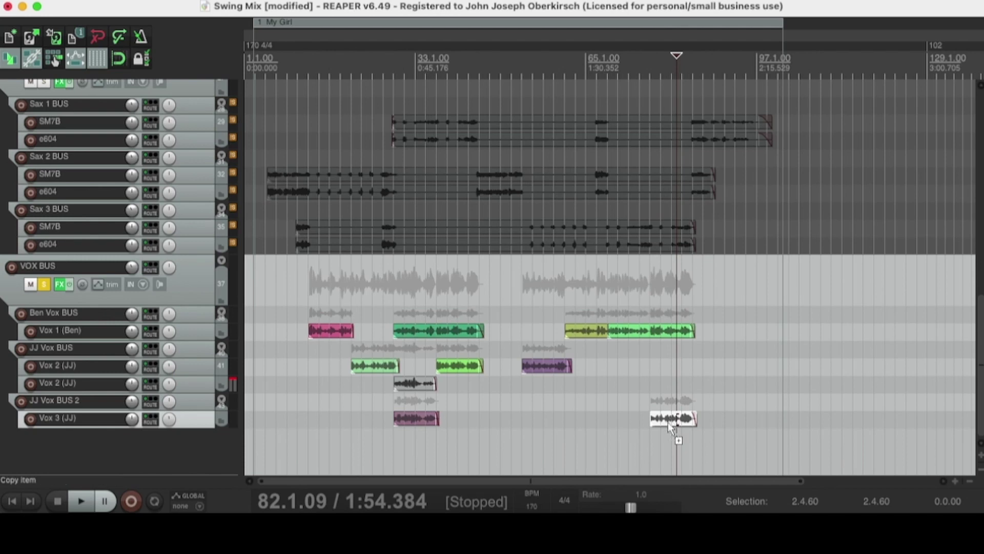
{"action": "key", "text": "super+z"}
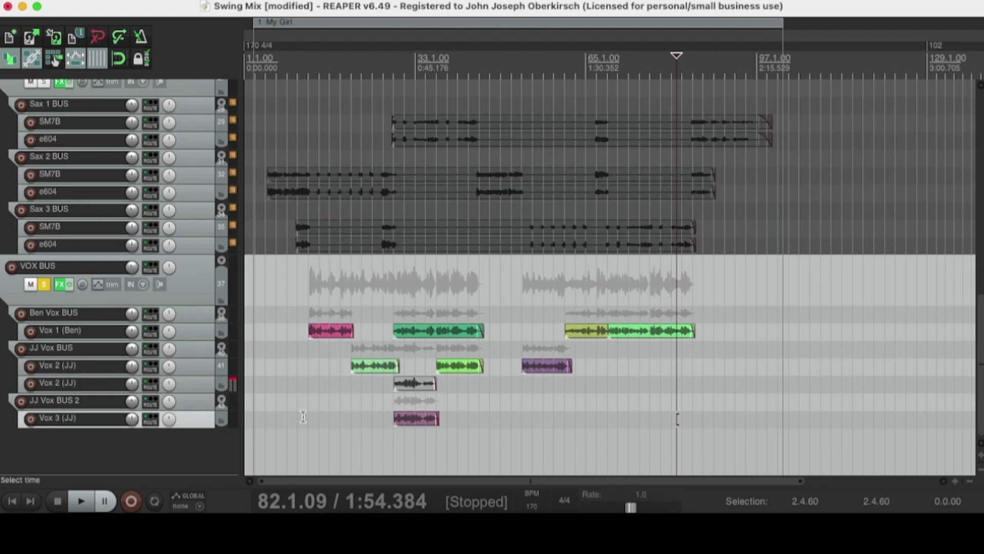
Step: Duplicate the Vox 3 (JJ) track and delete the copied item from the duplicate
{"action": "right_click", "coordinate": [204, 424]}
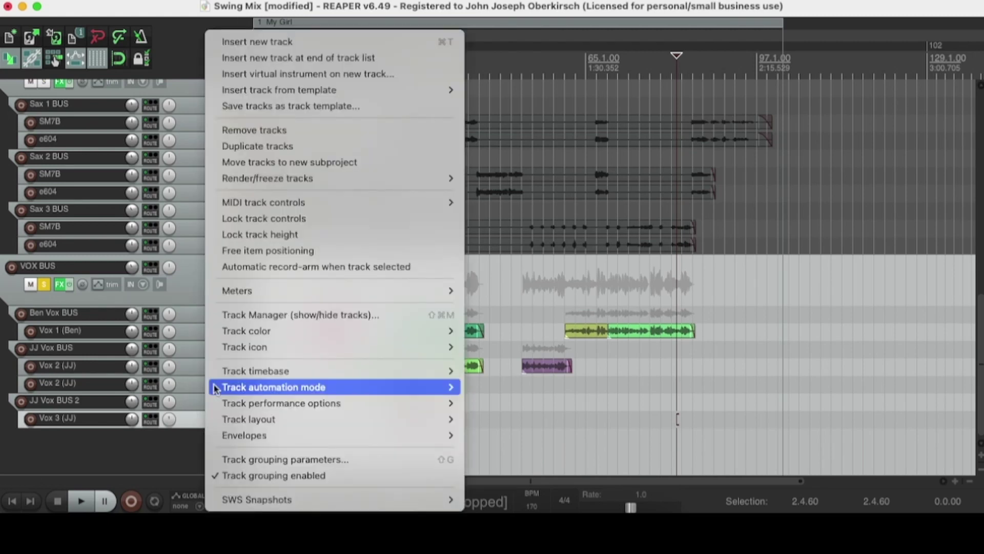
{"action": "left_click", "coordinate": [276, 148]}
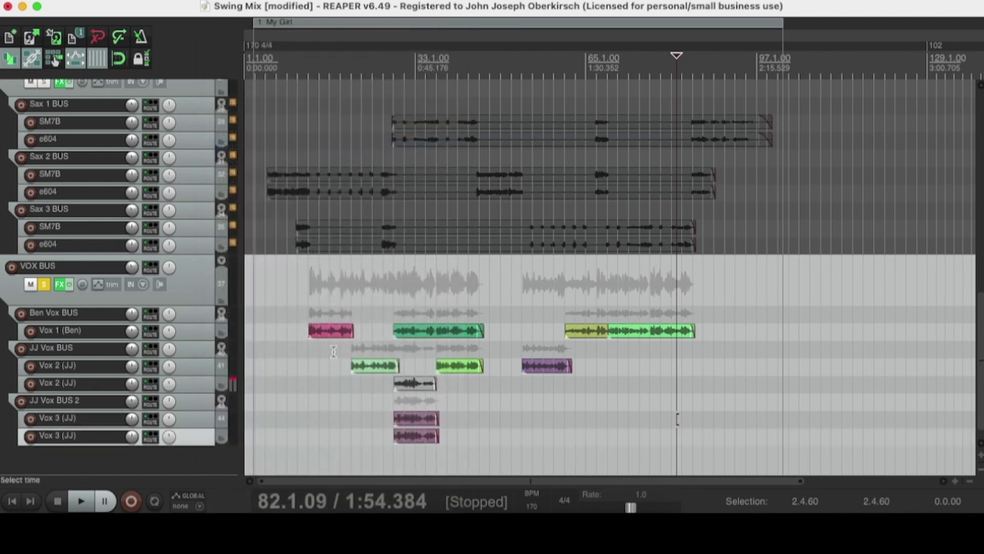
{"action": "left_click", "coordinate": [411, 439]}
{"action": "key", "text": "Delete"}
{"action": "left_click", "coordinate": [439, 436]}
Step: Place the cut vocal item on the new Vox 3 (JJ) track at 37.1.36
{"action": "scroll", "coordinate": [438, 435], "scroll_direction": "up", "scroll_amount": 4}
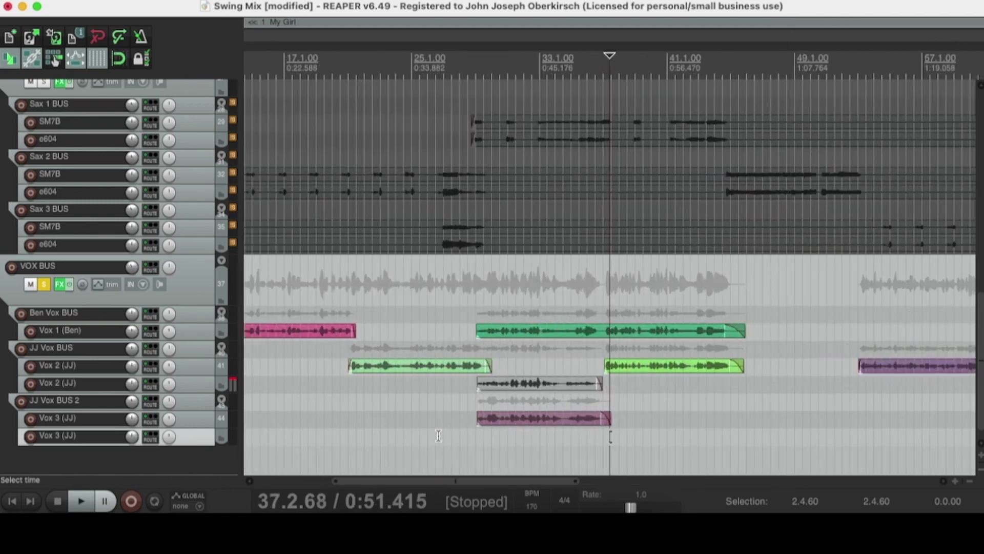
{"action": "scroll", "coordinate": [439, 435], "scroll_direction": "up", "scroll_amount": 6}
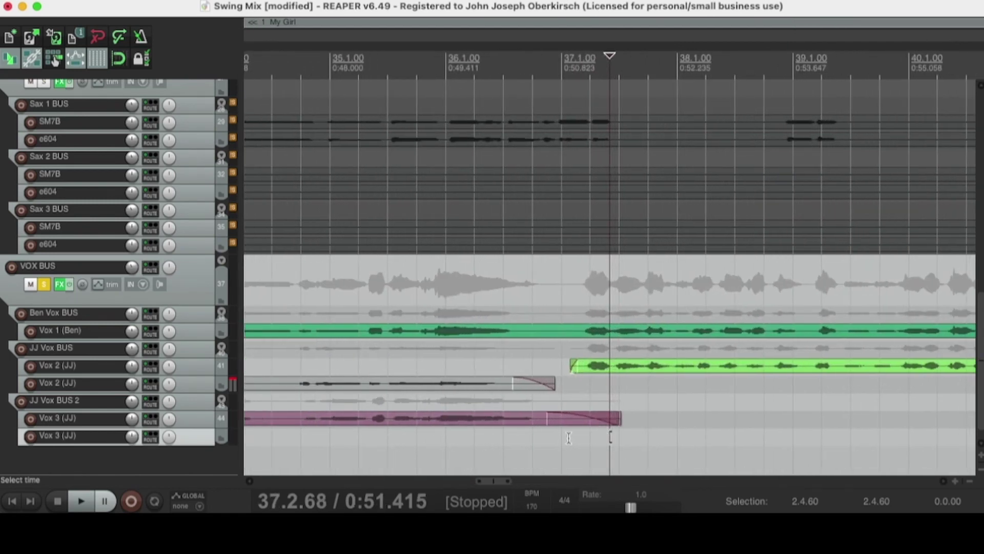
{"action": "left_click", "coordinate": [571, 435]}
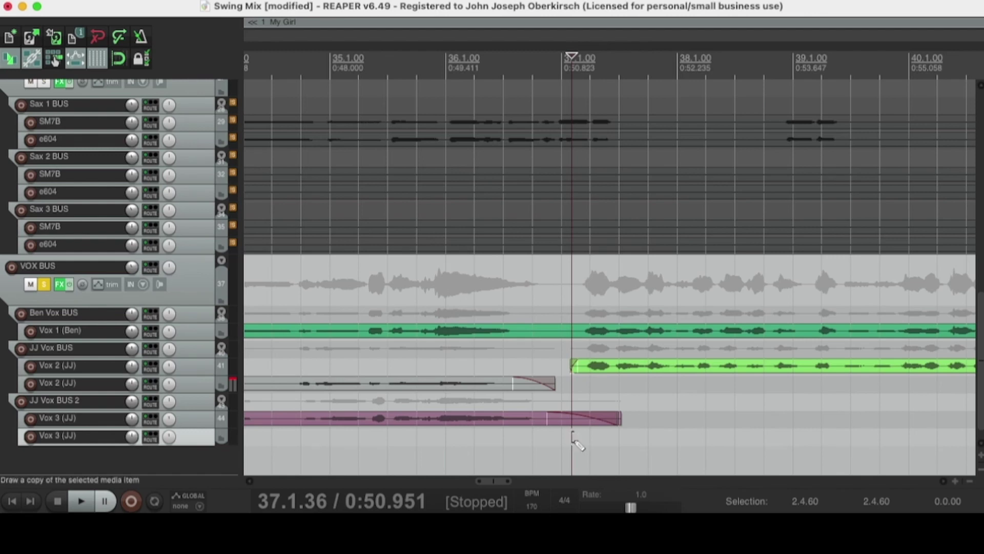
{"action": "left_click", "coordinate": [573, 439], "text": "ctrl"}
{"action": "scroll", "coordinate": [518, 407], "scroll_direction": "down", "scroll_amount": 5}
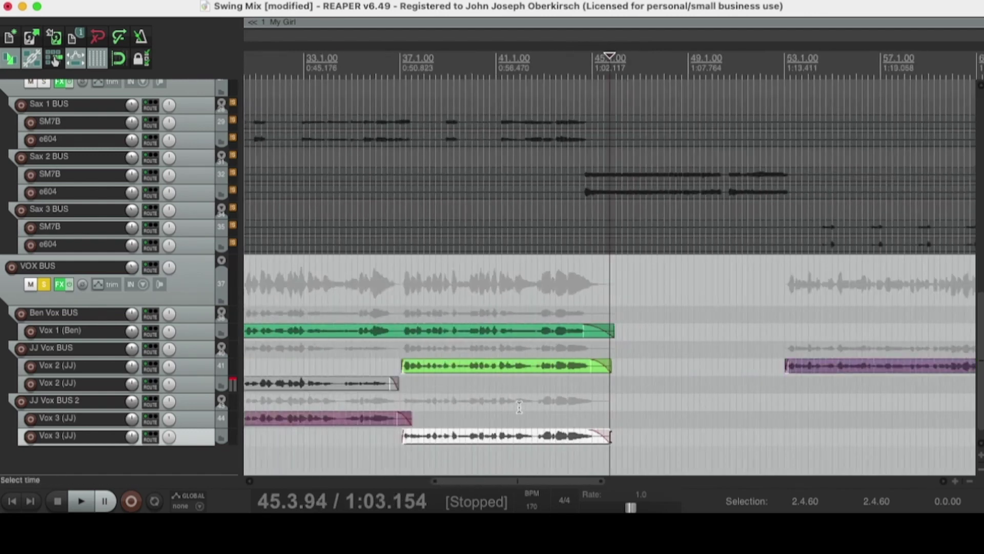
{"action": "scroll", "coordinate": [107, 403], "scroll_direction": "down", "scroll_amount": 1}
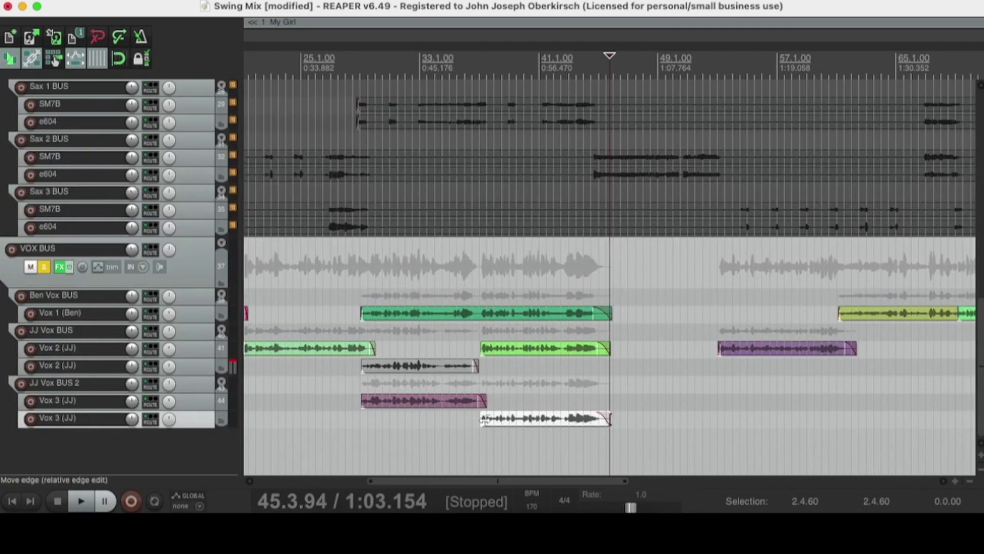
{"action": "left_click", "coordinate": [481, 435]}
{"action": "scroll", "coordinate": [480, 435], "scroll_direction": "up", "scroll_amount": 10}
{"action": "left_click", "coordinate": [682, 418]}
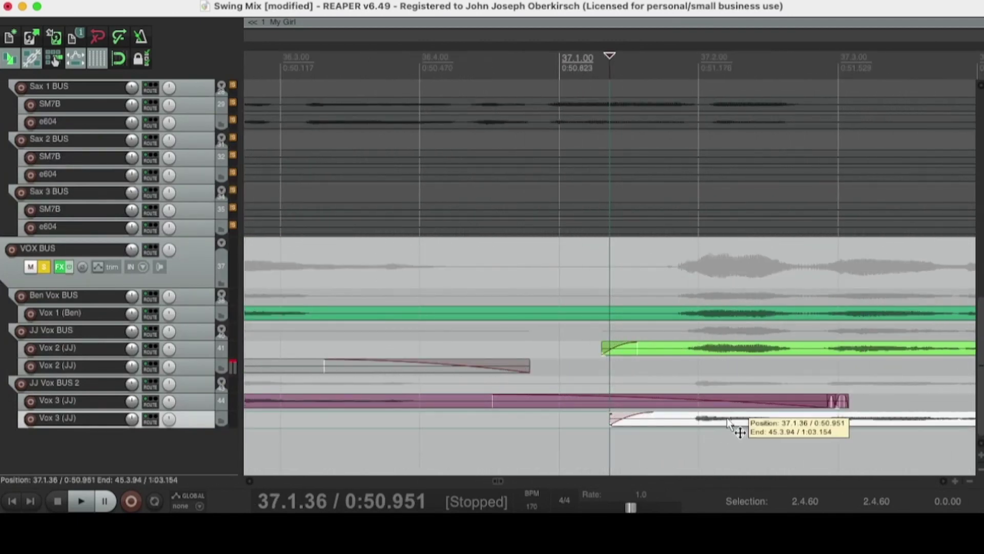
{"action": "scroll", "coordinate": [702, 422], "scroll_direction": "down", "scroll_amount": 5}
{"action": "scroll", "coordinate": [702, 422], "scroll_direction": "down", "scroll_amount": 5}
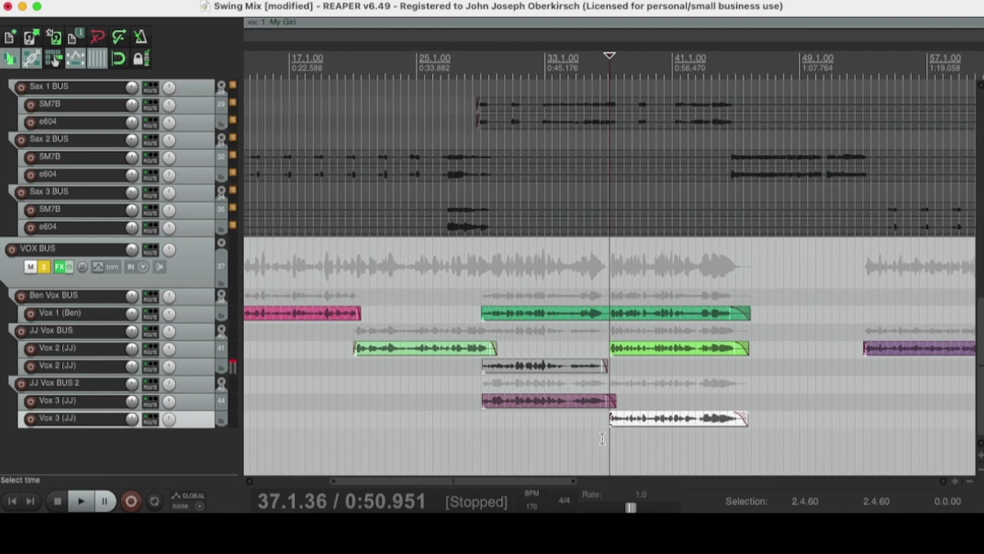
Step: Play the harmonies, nudge the new Vox 3 item slightly later, then stop playback
{"action": "key", "text": "space"}
{"action": "scroll", "coordinate": [523, 374], "scroll_direction": "up", "scroll_amount": 8}
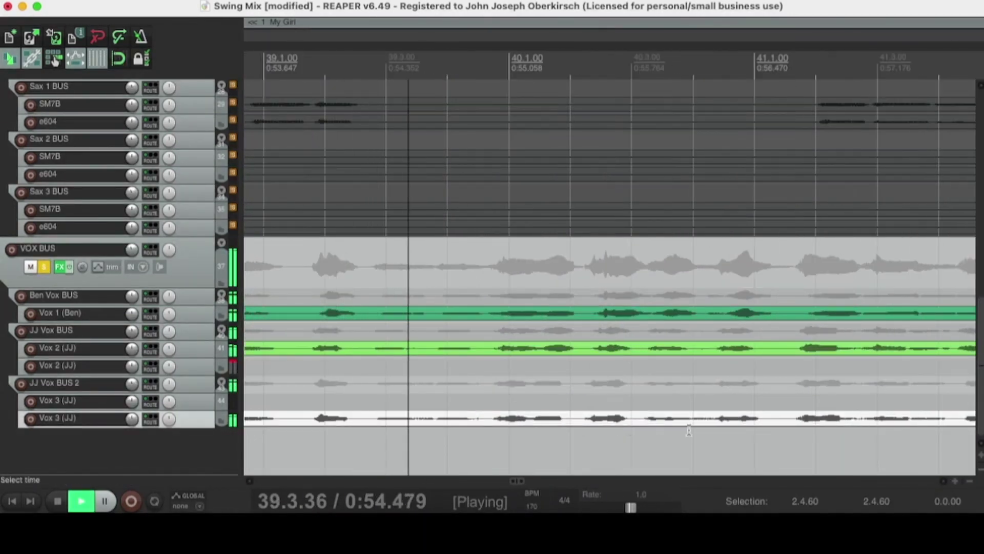
{"action": "left_click_drag", "start_coordinate": [821, 426], "coordinate": [822, 426]}
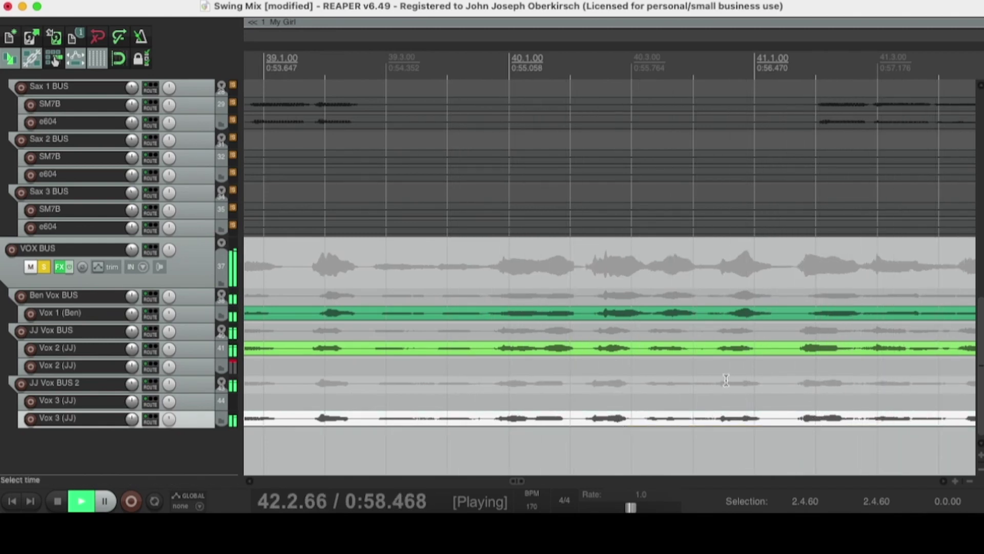
{"action": "scroll", "coordinate": [726, 380], "scroll_direction": "down", "scroll_amount": 8}
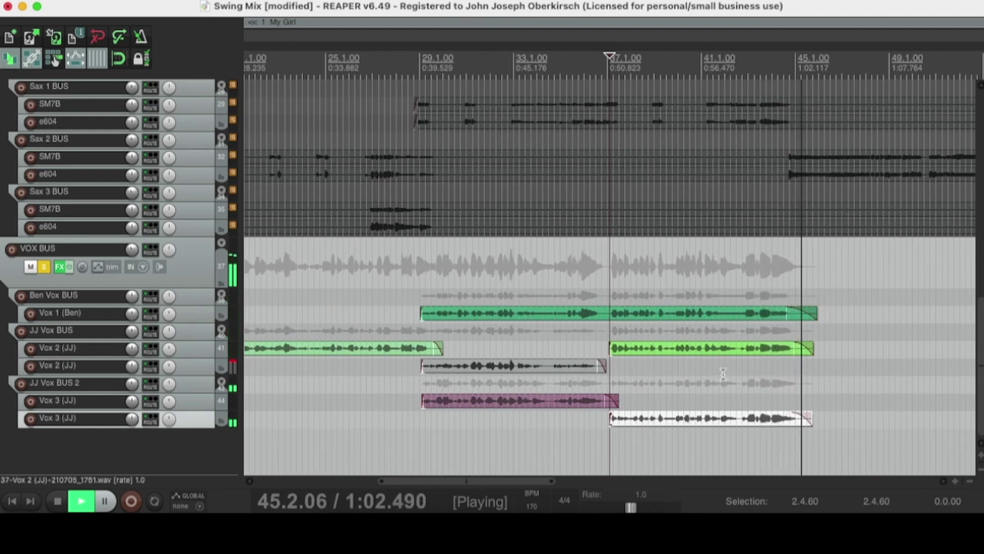
{"action": "key", "text": "space"}
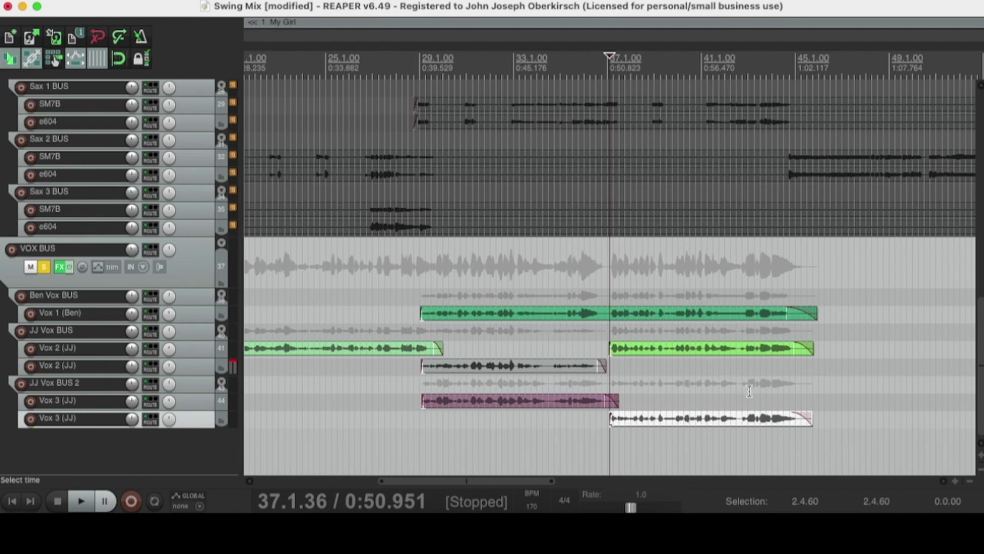
{"action": "scroll", "coordinate": [750, 391], "scroll_direction": "down", "scroll_amount": 8}
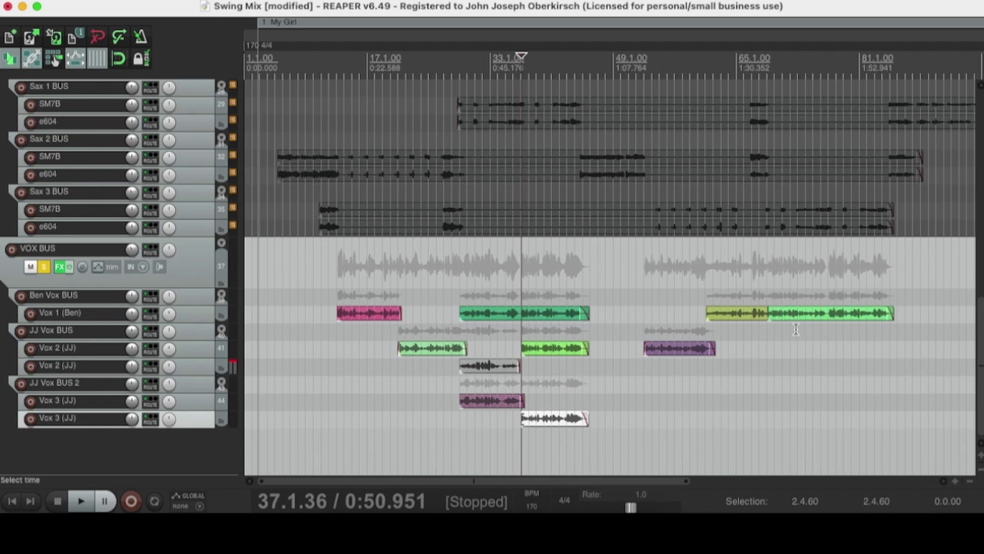
Step: Marquee-select the four Vox 2 and Vox 3 harmony items around bars 29–37 and copy them
{"action": "left_click", "coordinate": [458, 420]}
{"action": "left_click_drag", "start_coordinate": [581, 450], "coordinate": [488, 344]}
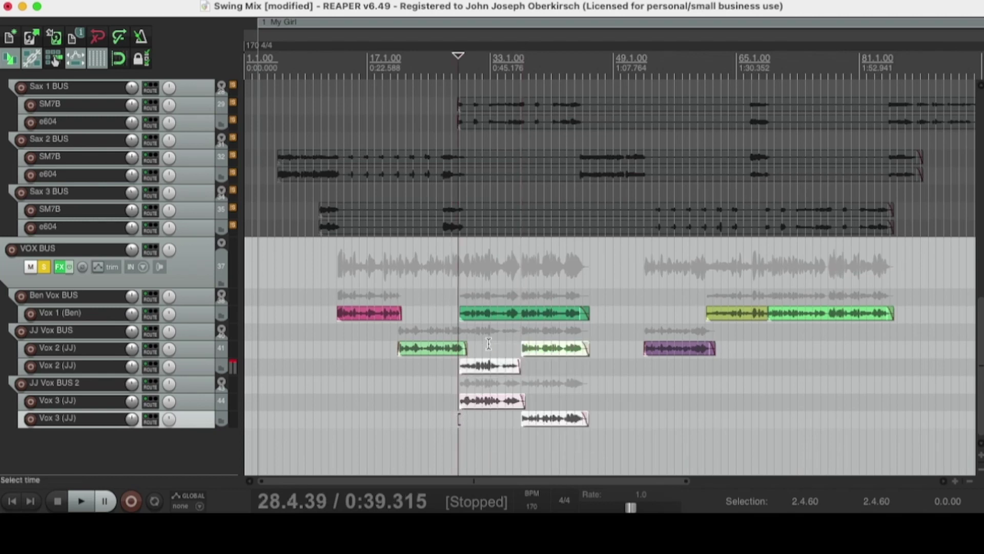
{"action": "right_click", "coordinate": [505, 367]}
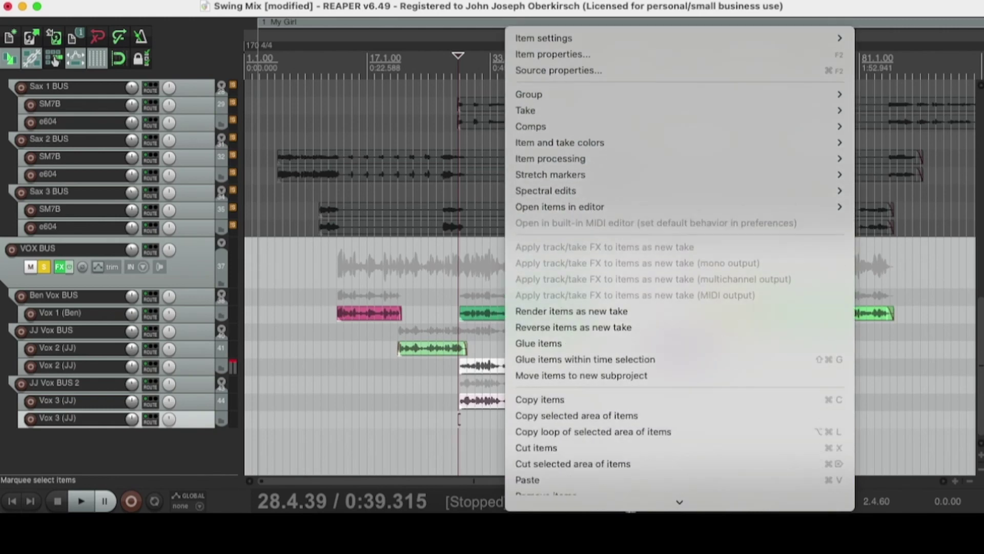
{"action": "scroll", "coordinate": [538, 308], "scroll_direction": "down", "scroll_amount": 3}
{"action": "left_click", "coordinate": [536, 302]}
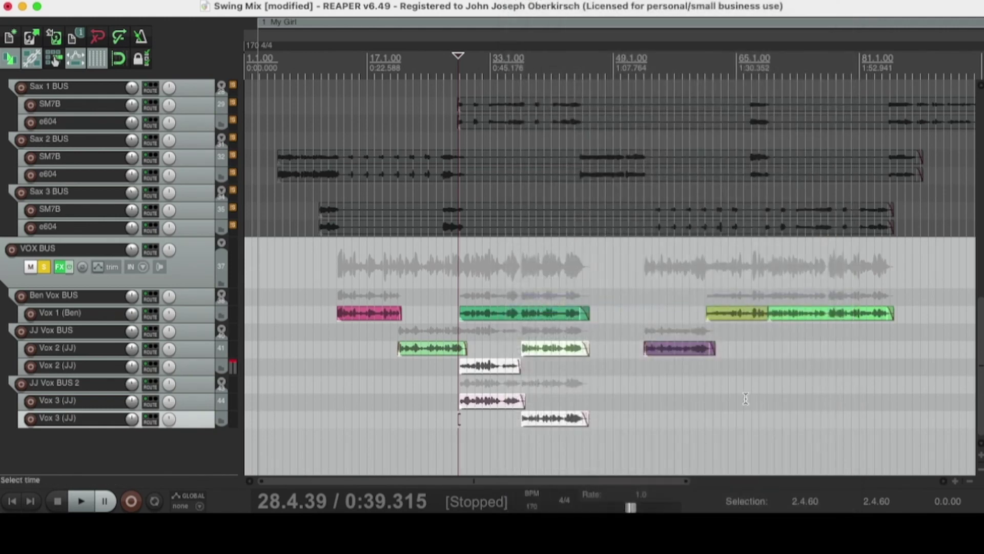
{"action": "left_click", "coordinate": [769, 346]}
Step: Paste the copied harmony items onto Vox 2 at bar 69
{"action": "right_click", "coordinate": [768, 346]}
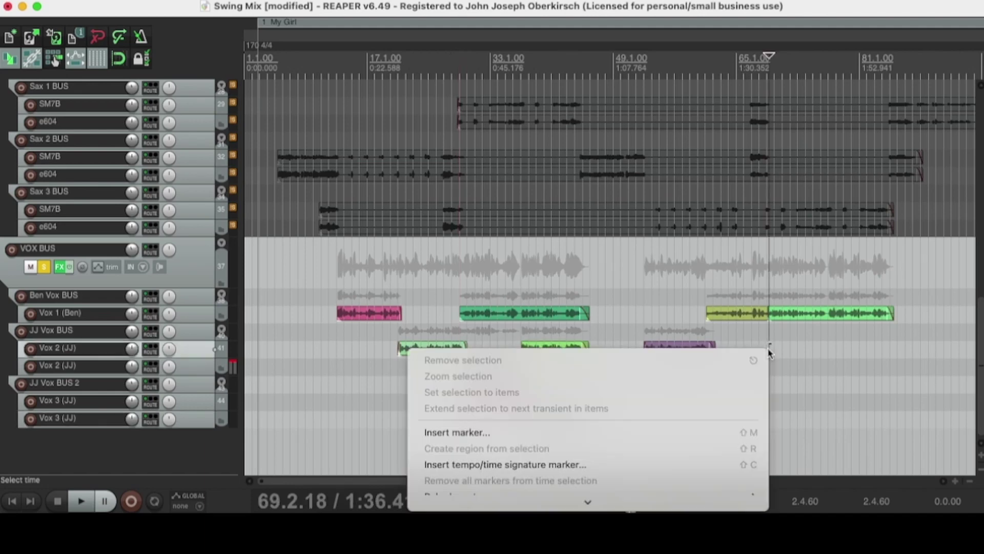
{"action": "scroll", "coordinate": [768, 346], "scroll_direction": "down", "scroll_amount": 5}
{"action": "left_click", "coordinate": [494, 376]}
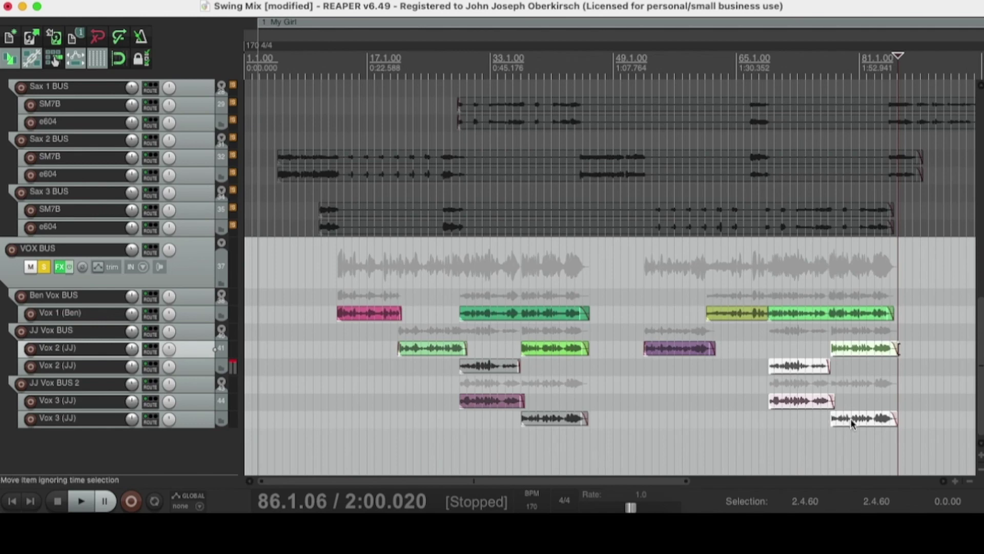
{"action": "scroll", "coordinate": [804, 351], "scroll_direction": "up", "scroll_amount": 5}
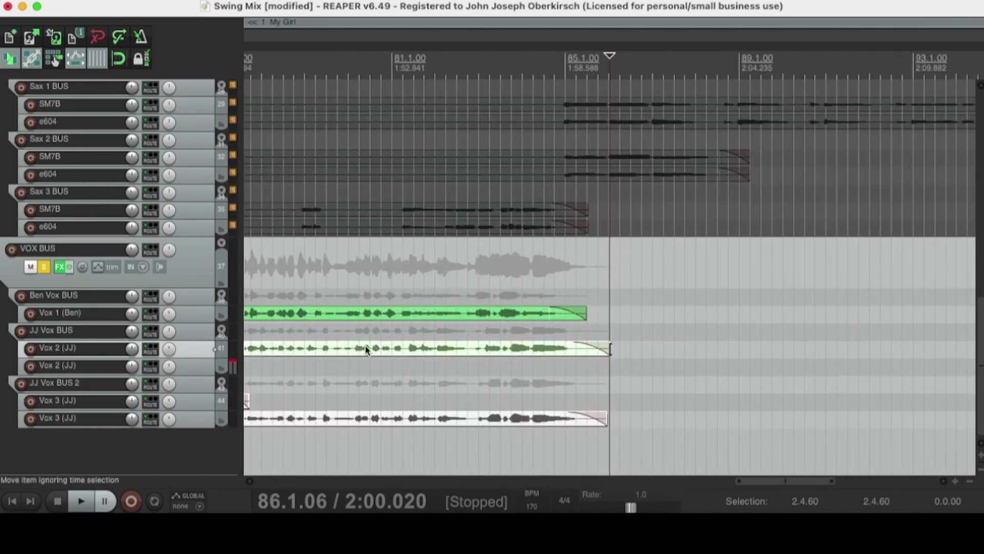
Step: Select the four pasted harmony items and shift them slightly earlier to line up
{"action": "left_click", "coordinate": [445, 352]}
{"action": "scroll", "coordinate": [444, 352], "scroll_direction": "up", "scroll_amount": 4}
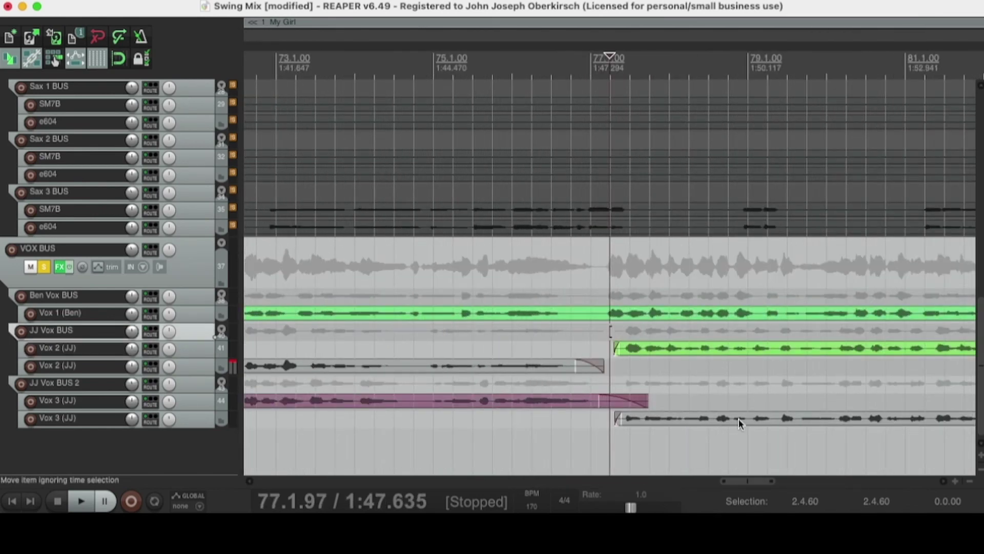
{"action": "left_click_drag", "start_coordinate": [733, 437], "coordinate": [530, 349]}
{"action": "scroll", "coordinate": [530, 349], "scroll_direction": "up", "scroll_amount": 3}
{"action": "left_click_drag", "start_coordinate": [787, 346], "coordinate": [706, 347]}
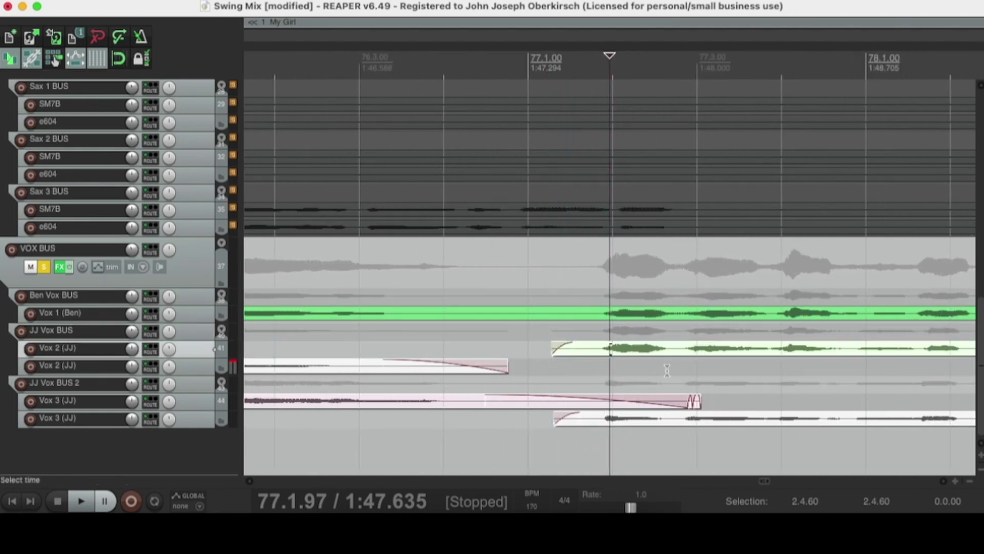
Step: Play back the last chorus around bars 69–77 to check the pasted harmonies
{"action": "scroll", "coordinate": [577, 409], "scroll_direction": "down", "scroll_amount": 4}
{"action": "scroll", "coordinate": [577, 409], "scroll_direction": "down", "scroll_amount": 3}
{"action": "left_click", "coordinate": [452, 417]}
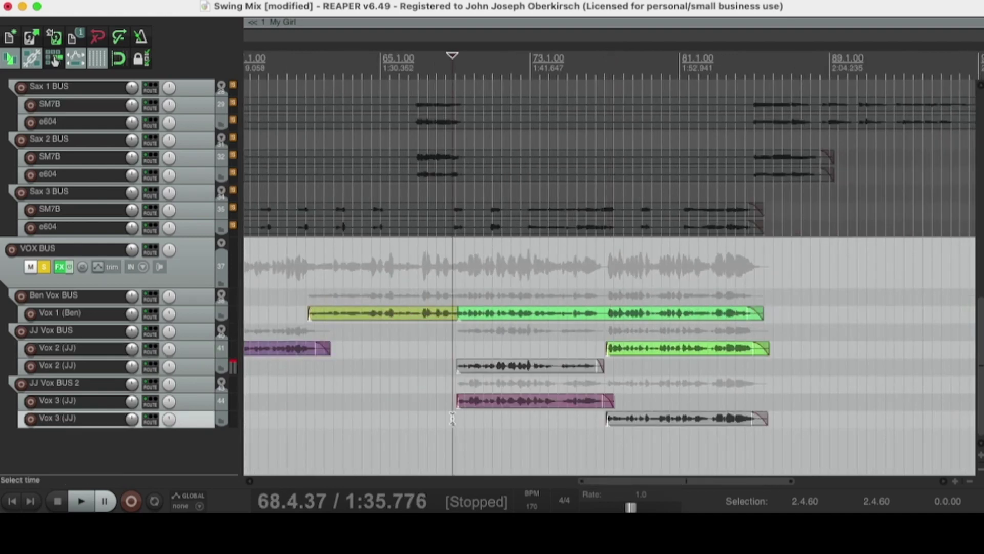
{"action": "key", "text": "space"}
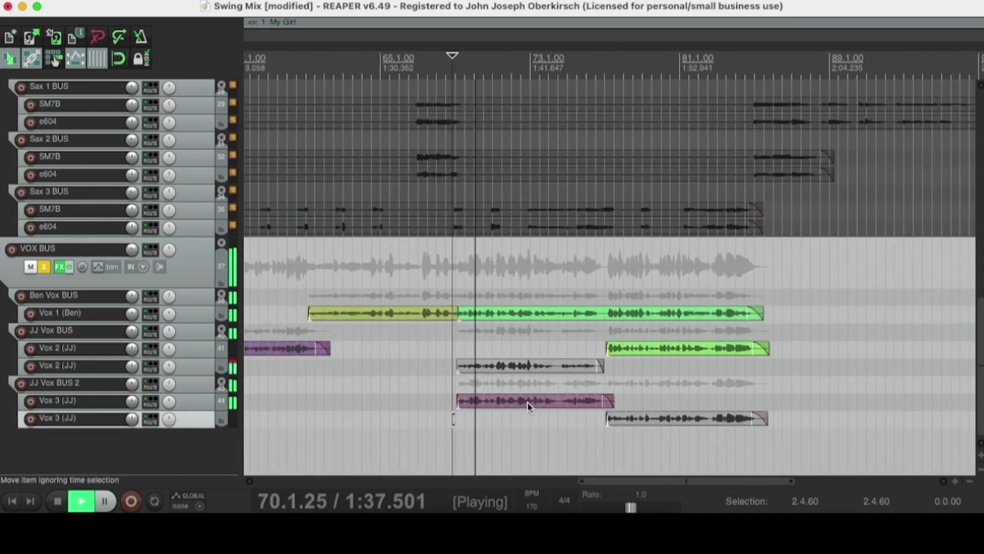
{"action": "left_click", "coordinate": [602, 419]}
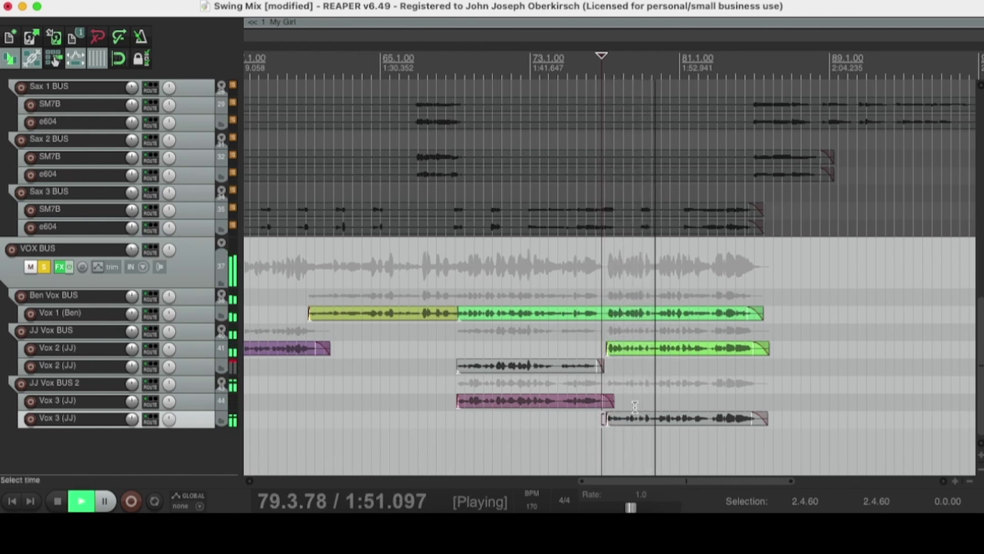
{"action": "key", "text": "space"}
{"action": "scroll", "coordinate": [635, 406], "scroll_direction": "down", "scroll_amount": 2}
{"action": "scroll", "coordinate": [635, 407], "scroll_direction": "down", "scroll_amount": 3}
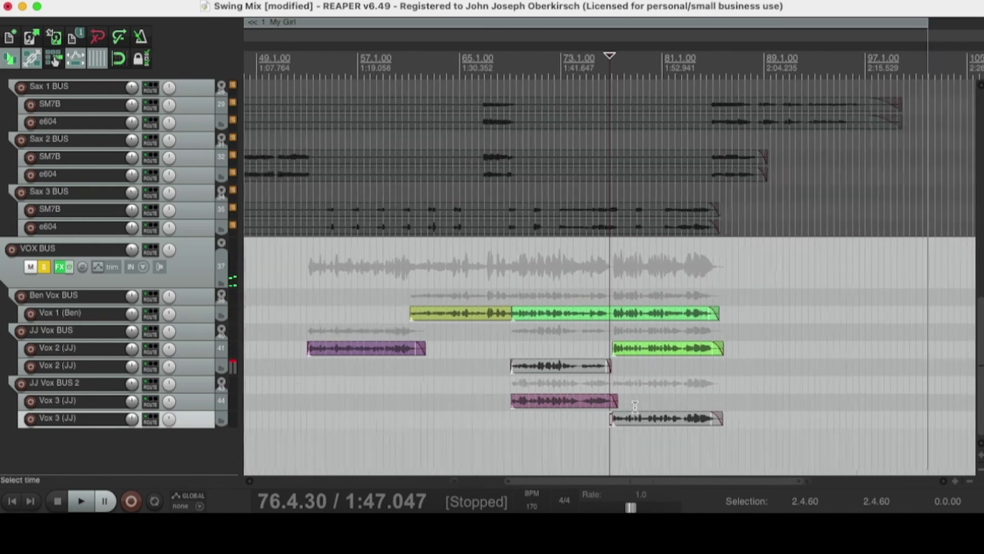
Step: Delete the light-green Vox 2 harmony item starting near bar 77, with the edit point at 77.3.41
{"action": "scroll", "coordinate": [705, 417], "scroll_direction": "up", "scroll_amount": 6}
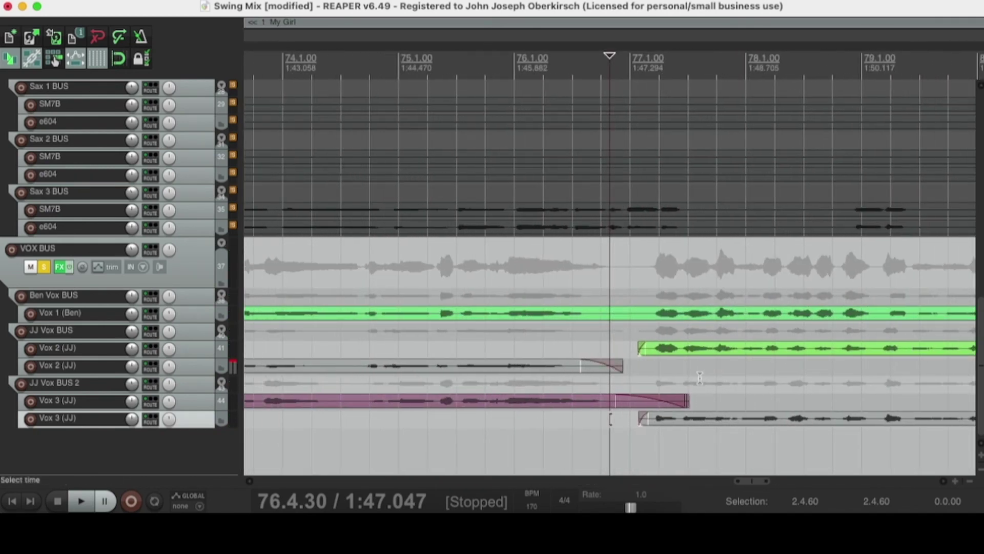
{"action": "right_click", "coordinate": [681, 349]}
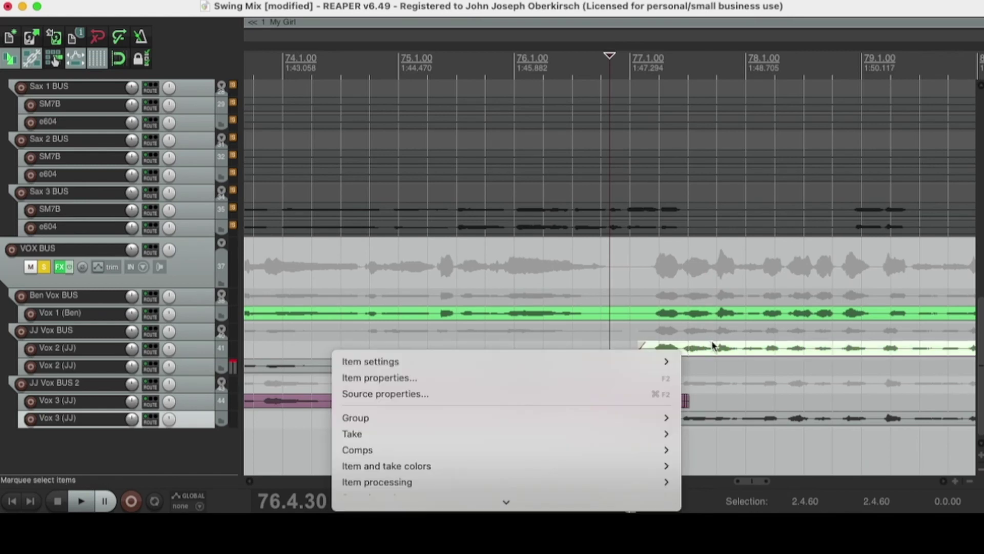
{"action": "scroll", "coordinate": [594, 473], "scroll_direction": "down", "scroll_amount": 5}
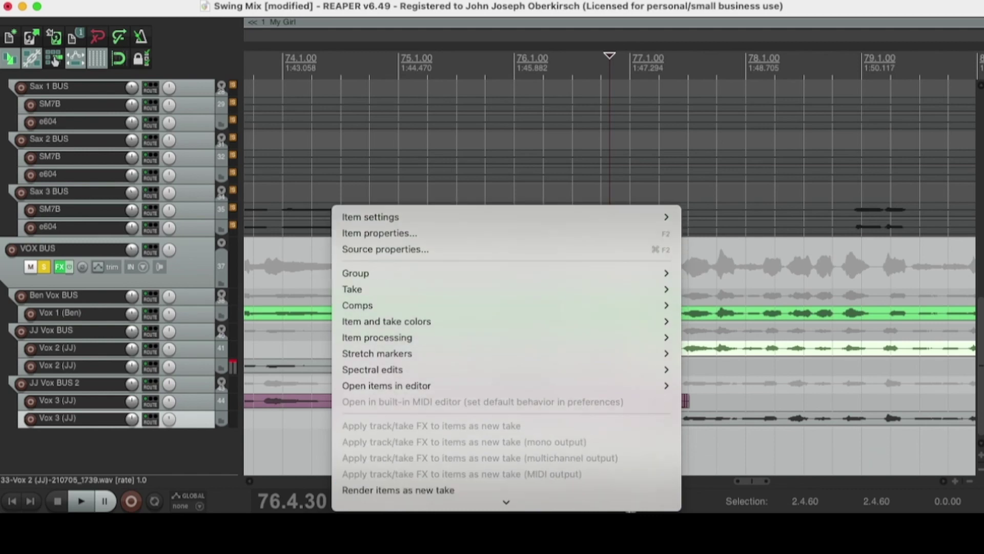
{"action": "mouse_move", "coordinate": [567, 503]}
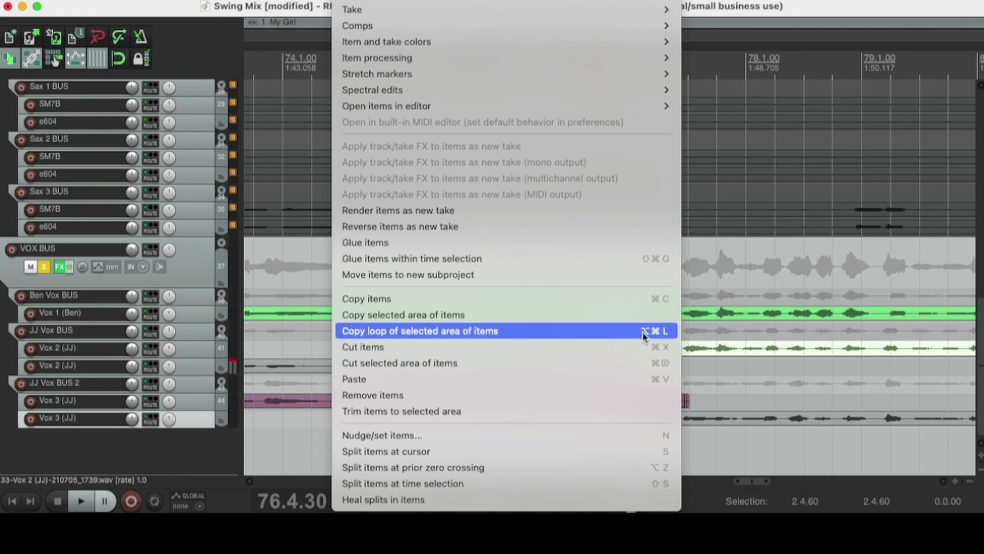
{"action": "left_click", "coordinate": [742, 350]}
{"action": "left_click", "coordinate": [700, 353]}
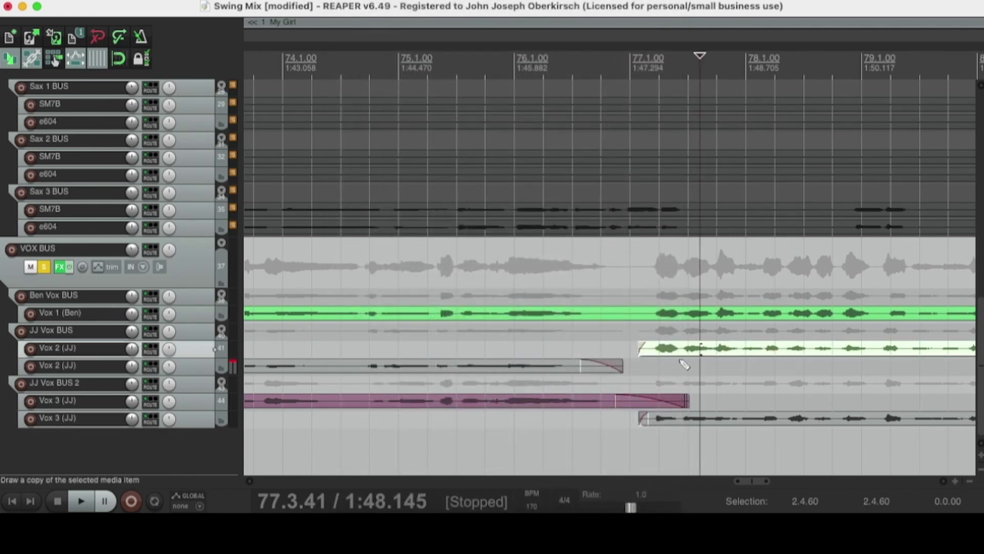
{"action": "key", "text": "Delete"}
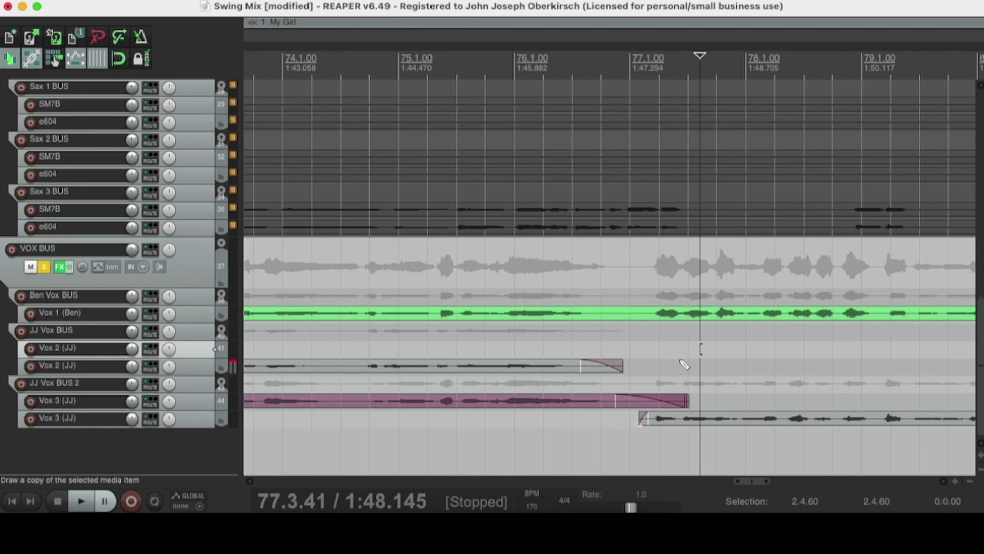
Step: Undo the deletion so the light-green Vox 2 (JJ) clip returns at bars 77–85
{"action": "left_click", "coordinate": [97, 37]}
{"action": "scroll", "coordinate": [715, 274], "scroll_direction": "down", "scroll_amount": 1}
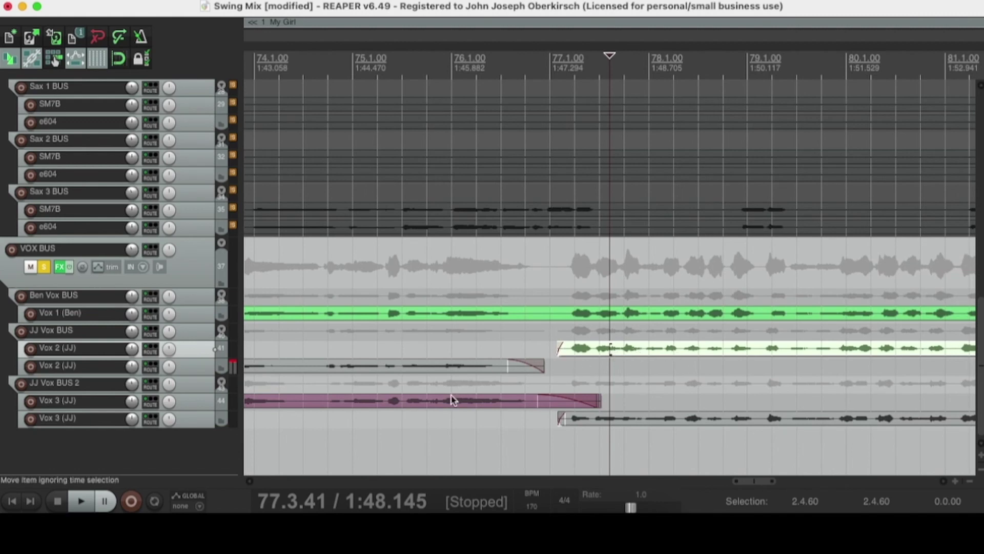
{"action": "right_click", "coordinate": [683, 341]}
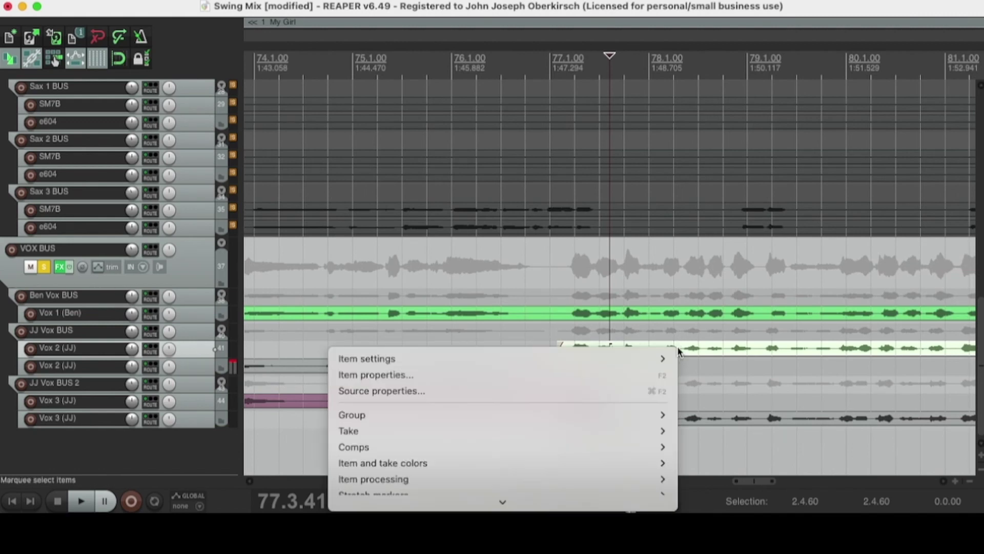
{"action": "left_click", "coordinate": [392, 8]}
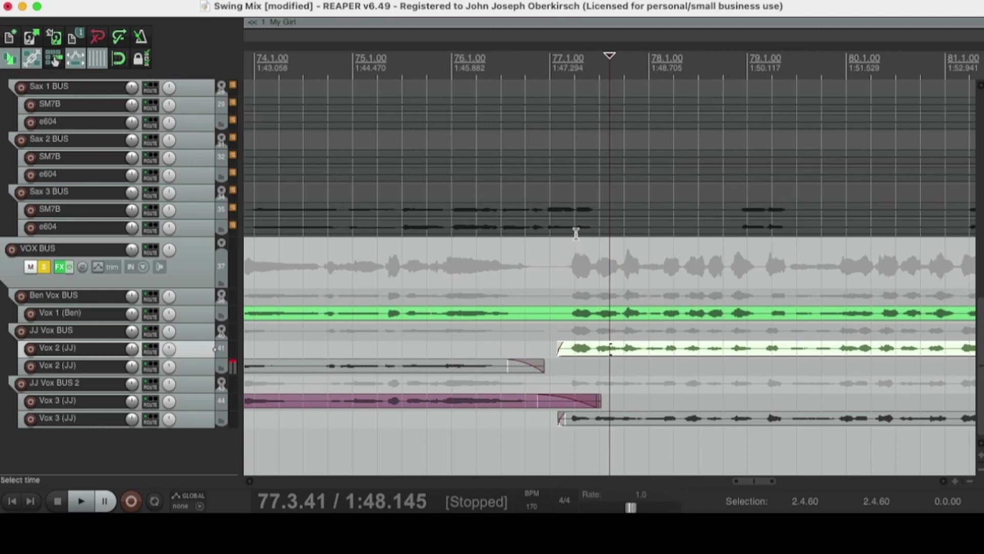
{"action": "scroll", "coordinate": [575, 233], "scroll_direction": "down", "scroll_amount": 5}
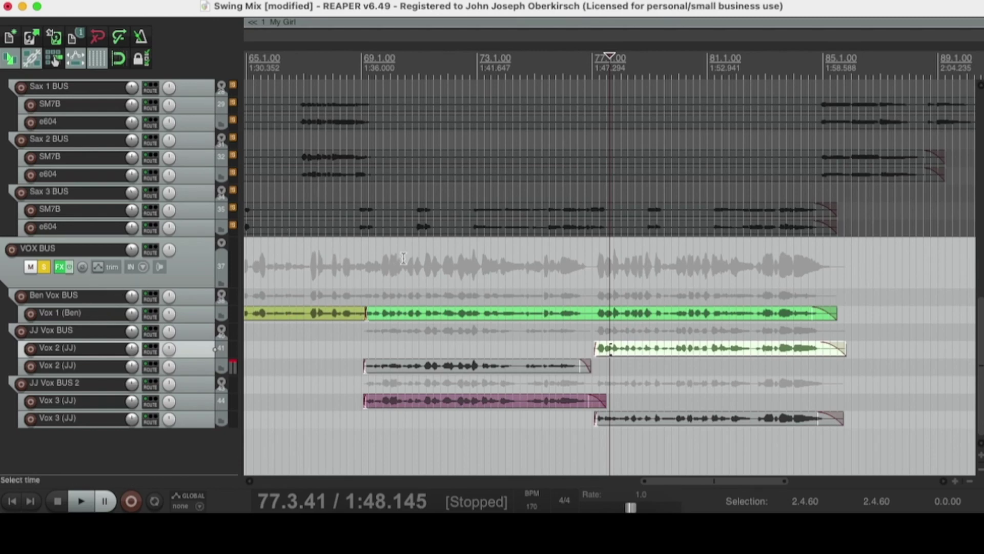
Step: Scroll back to the chorus at bar 29 and select the Vox 1 item there
{"action": "scroll", "coordinate": [403, 257], "scroll_direction": "down", "scroll_amount": 2}
{"action": "scroll", "coordinate": [419, 306], "scroll_direction": "down", "scroll_amount": 2}
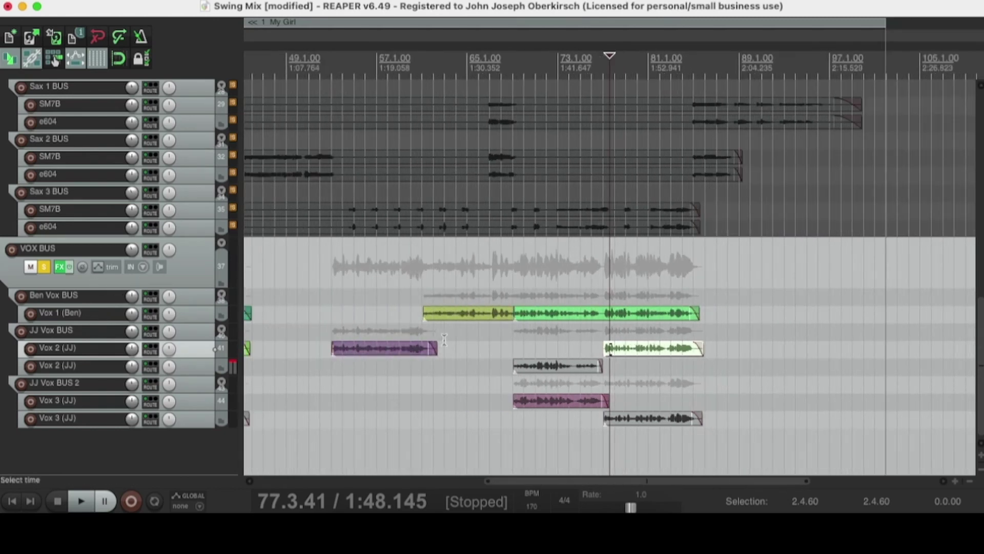
{"action": "left_click_drag", "start_coordinate": [578, 483], "coordinate": [365, 426]}
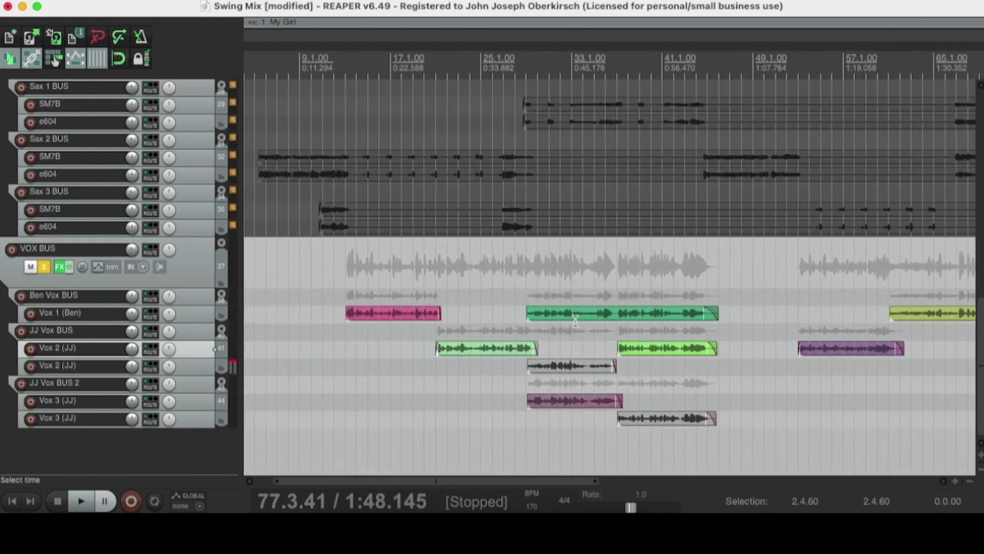
{"action": "left_click", "coordinate": [543, 311]}
Step: Zoom in and mark a time selection from 29.1.17 to 29.4.04
{"action": "scroll", "coordinate": [543, 312], "scroll_direction": "up", "scroll_amount": 5}
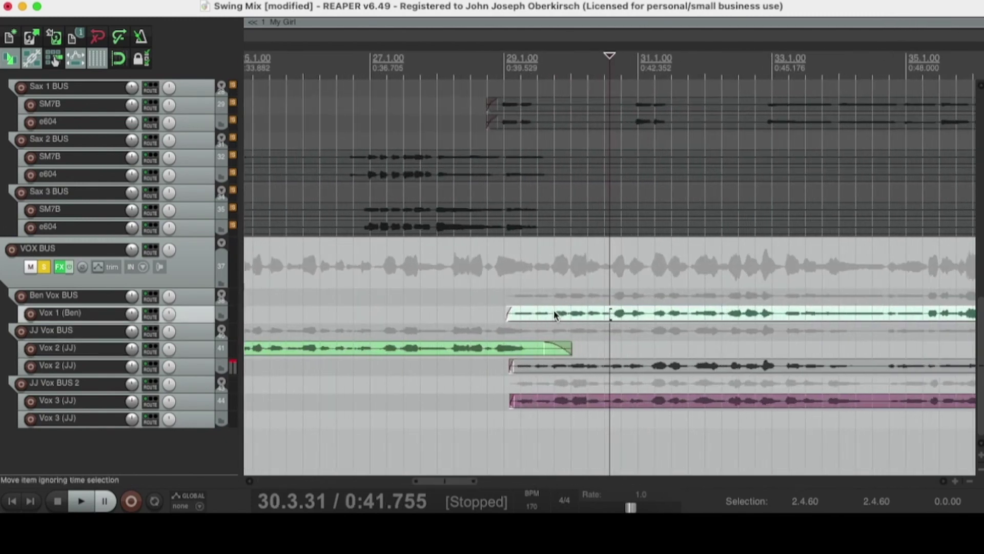
{"action": "scroll", "coordinate": [563, 291], "scroll_direction": "up", "scroll_amount": 3}
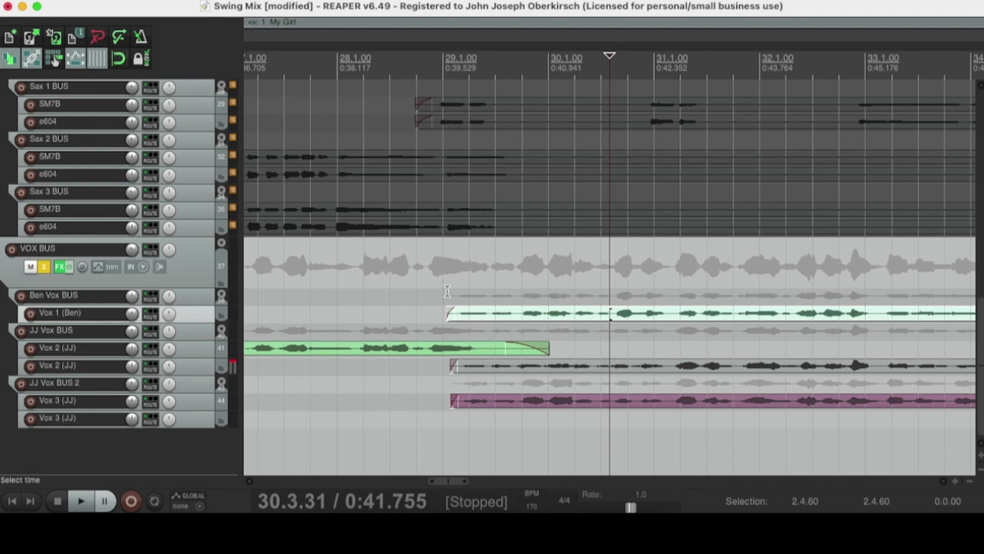
{"action": "left_click_drag", "start_coordinate": [447, 290], "coordinate": [522, 292]}
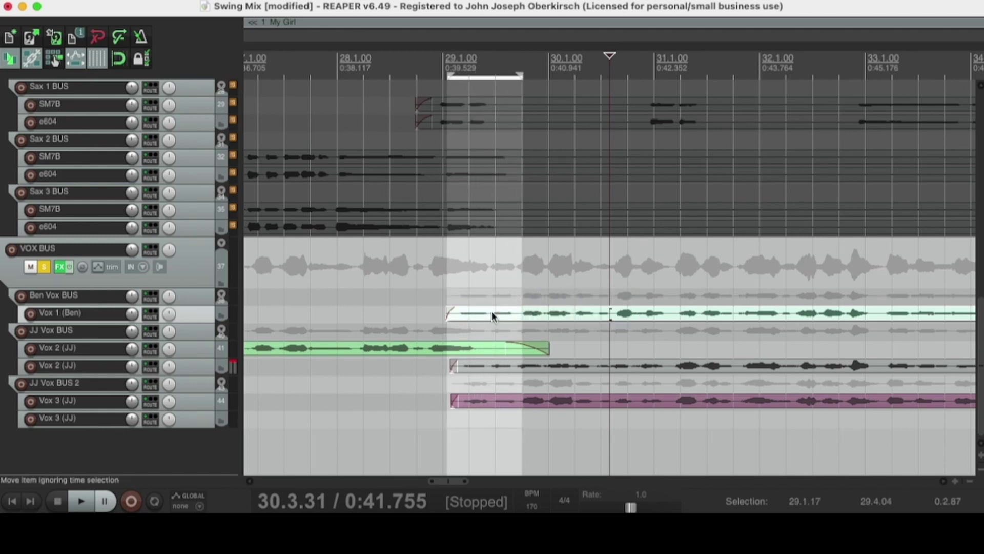
Step: Shorten the time selection to end at 29.3.95 and cut that area from the Vox 1 (Ben) item
{"action": "left_click", "coordinate": [492, 312]}
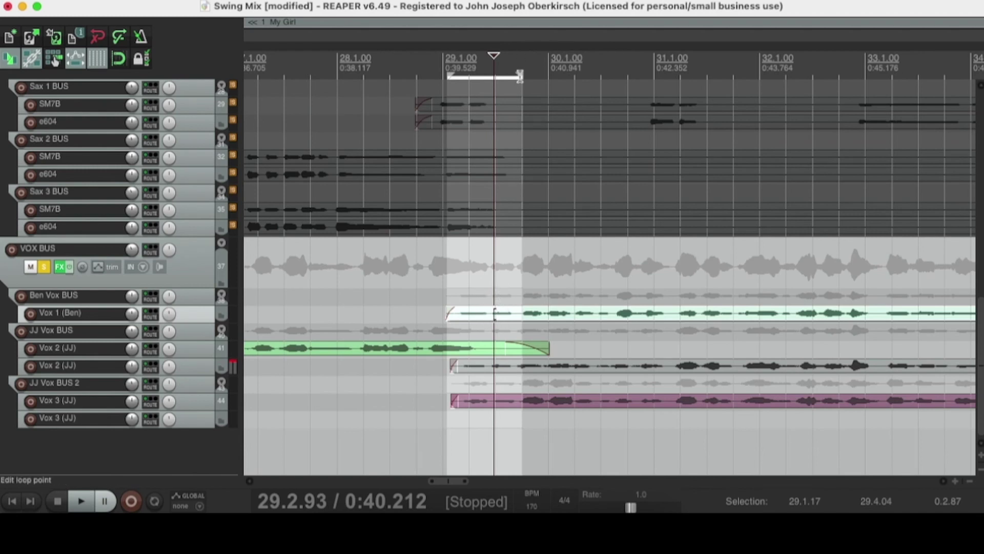
{"action": "left_click_drag", "start_coordinate": [520, 76], "coordinate": [520, 83]}
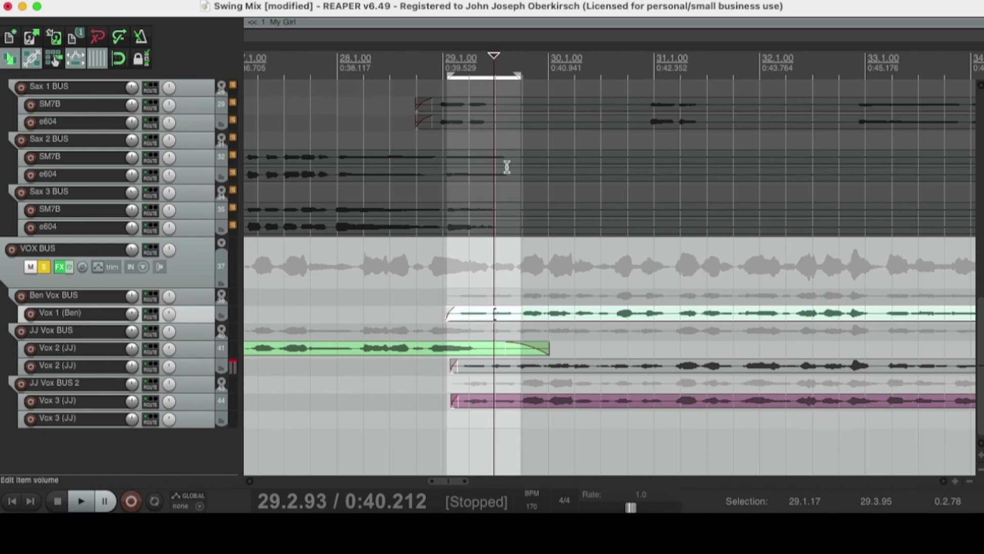
{"action": "right_click", "coordinate": [507, 314]}
{"action": "scroll", "coordinate": [543, 343], "scroll_direction": "down", "scroll_amount": 10}
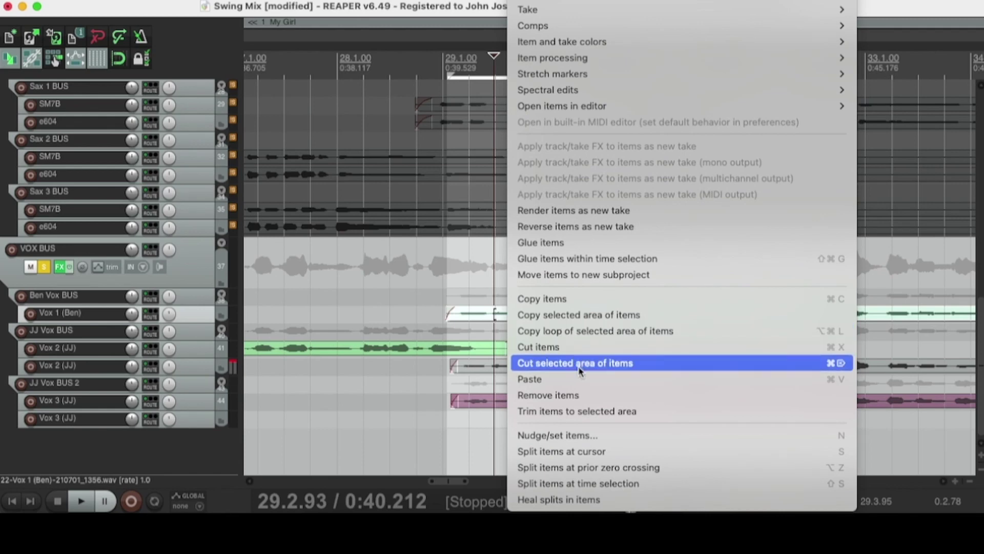
{"action": "left_click", "coordinate": [580, 364]}
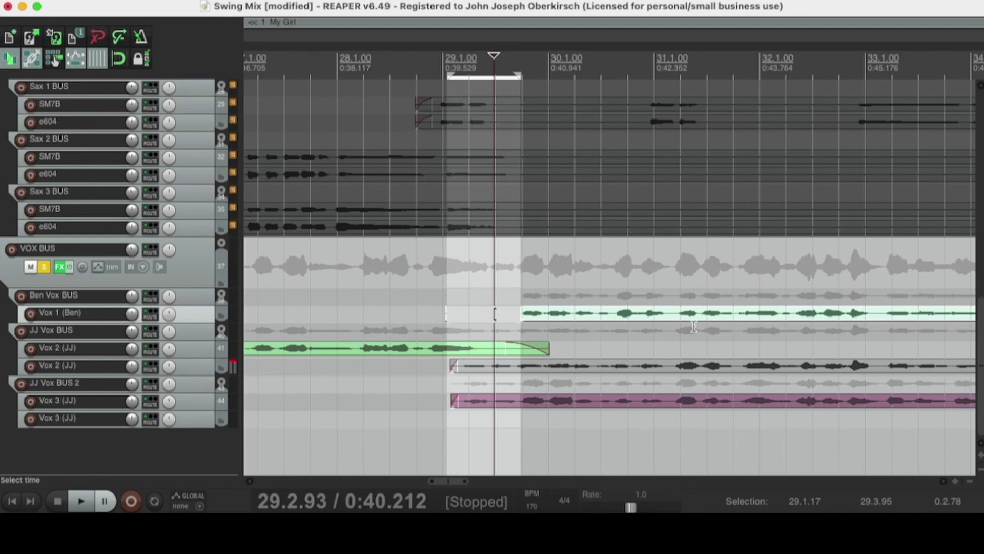
Step: Paste the cut Vox 1 slice onto Vox 2 (JJ) at bar 69 and slide it into place
{"action": "left_click_drag", "start_coordinate": [450, 480], "coordinate": [490, 480]}
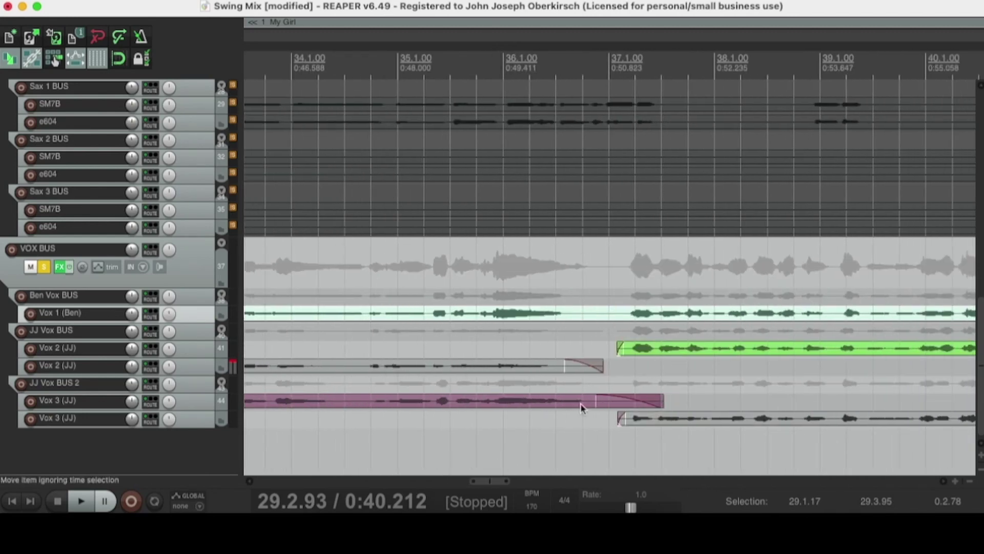
{"action": "scroll", "coordinate": [581, 403], "scroll_direction": "down", "scroll_amount": 8}
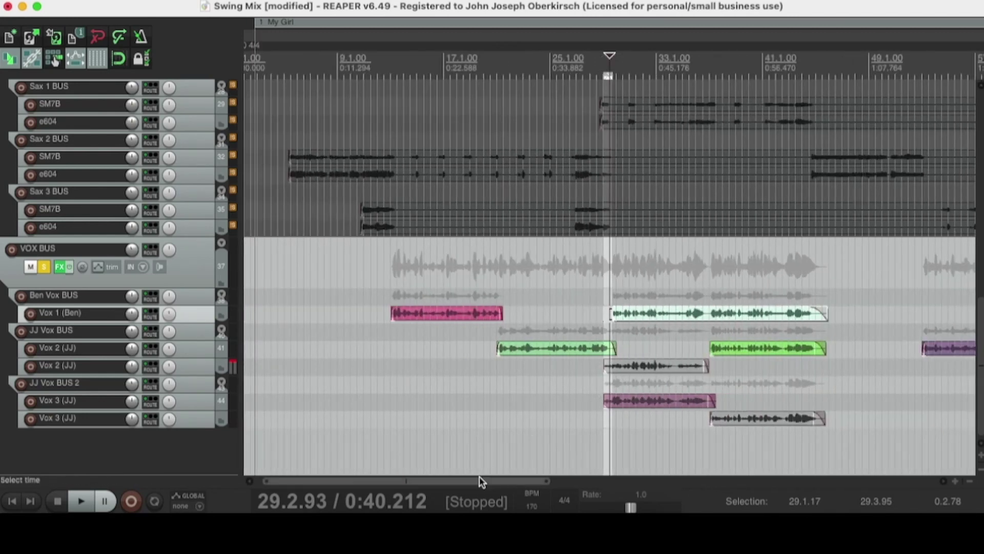
{"action": "left_click_drag", "start_coordinate": [480, 482], "coordinate": [672, 451]}
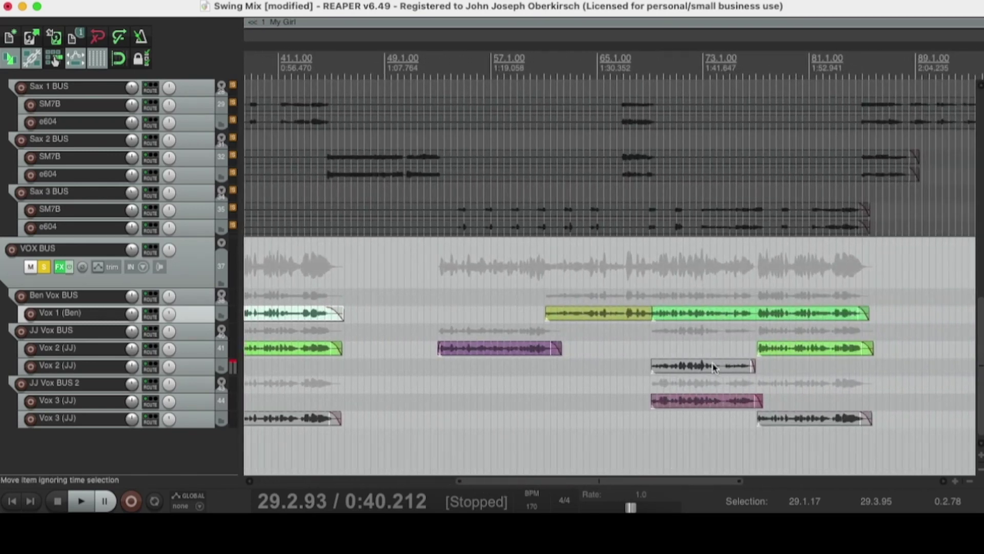
{"action": "left_click", "coordinate": [650, 349]}
{"action": "scroll", "coordinate": [651, 349], "scroll_direction": "up", "scroll_amount": 10}
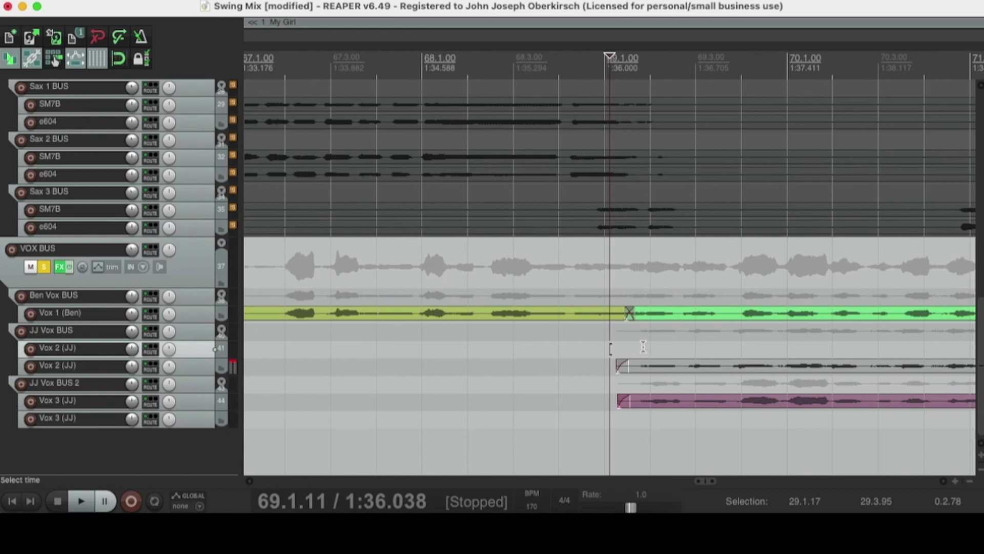
{"action": "left_click", "coordinate": [644, 347]}
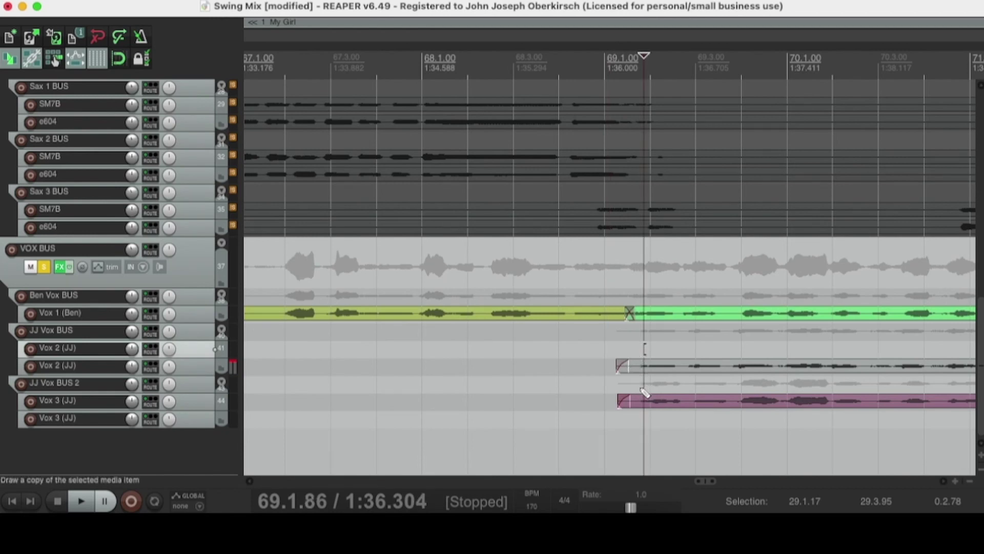
{"action": "key", "text": "super+v"}
{"action": "left_click_drag", "start_coordinate": [689, 350], "coordinate": [665, 354]}
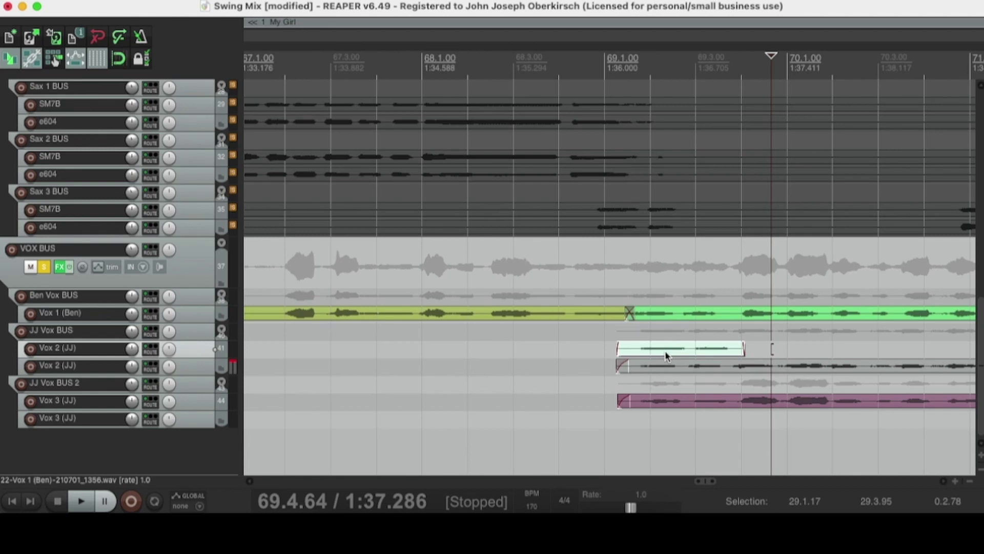
Step: Undo the paste, removing the slice from Vox 2 (JJ)
{"action": "scroll", "coordinate": [666, 353], "scroll_direction": "down", "scroll_amount": 5}
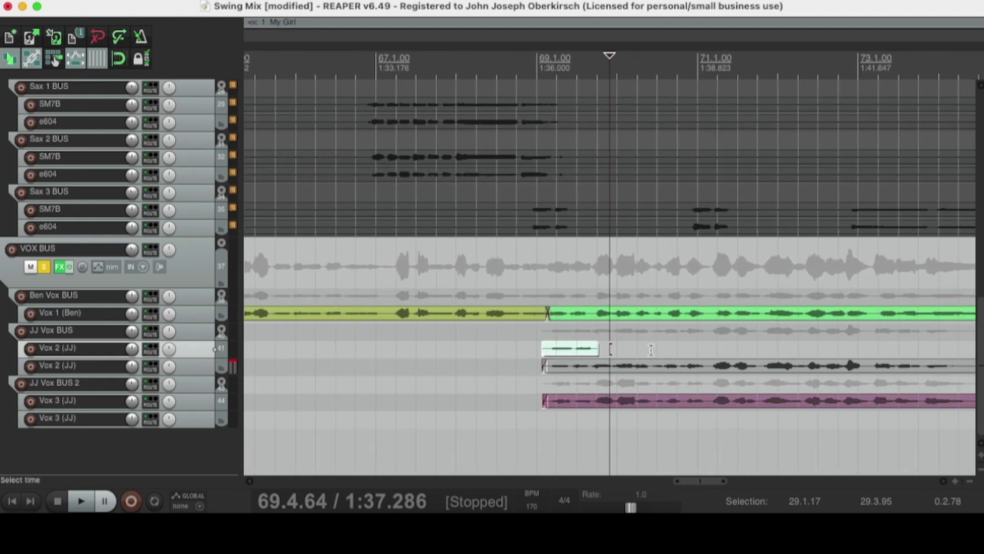
{"action": "scroll", "coordinate": [606, 308], "scroll_direction": "down", "scroll_amount": 4}
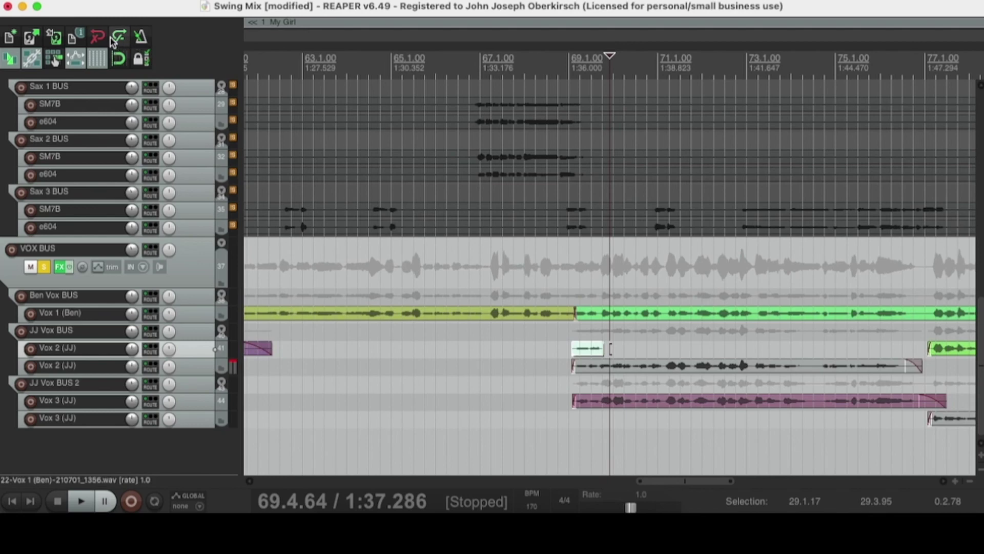
{"action": "left_click", "coordinate": [101, 39]}
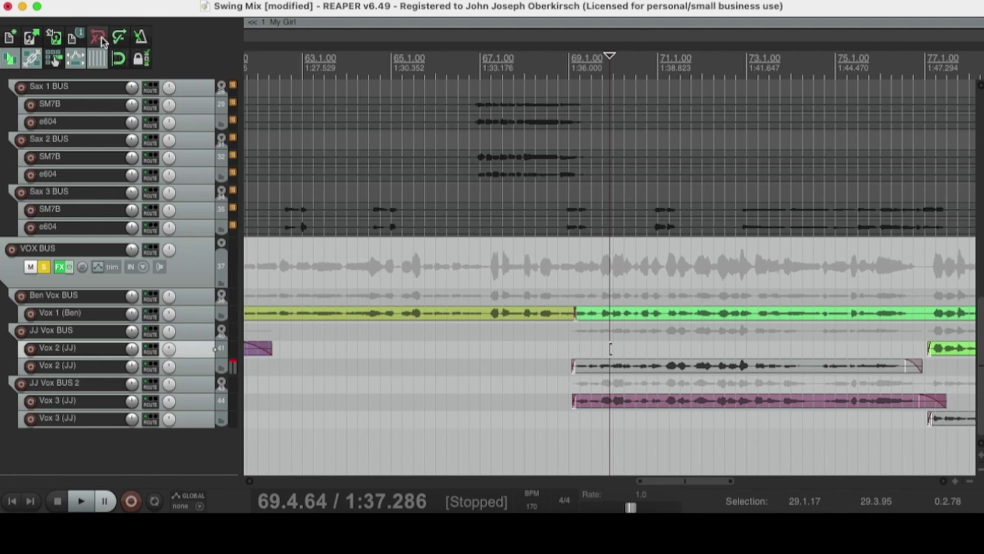
Step: Return to bar 29 and undo the cut to restore the Vox 1 (Ben) item's opening
{"action": "left_click_drag", "start_coordinate": [687, 482], "coordinate": [564, 462]}
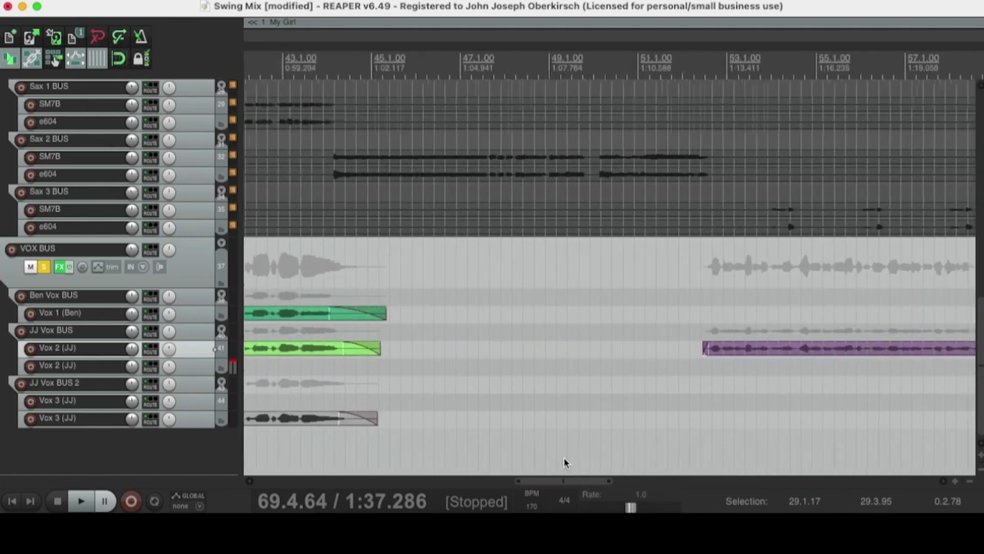
{"action": "scroll", "coordinate": [519, 465], "scroll_direction": "down", "scroll_amount": 6}
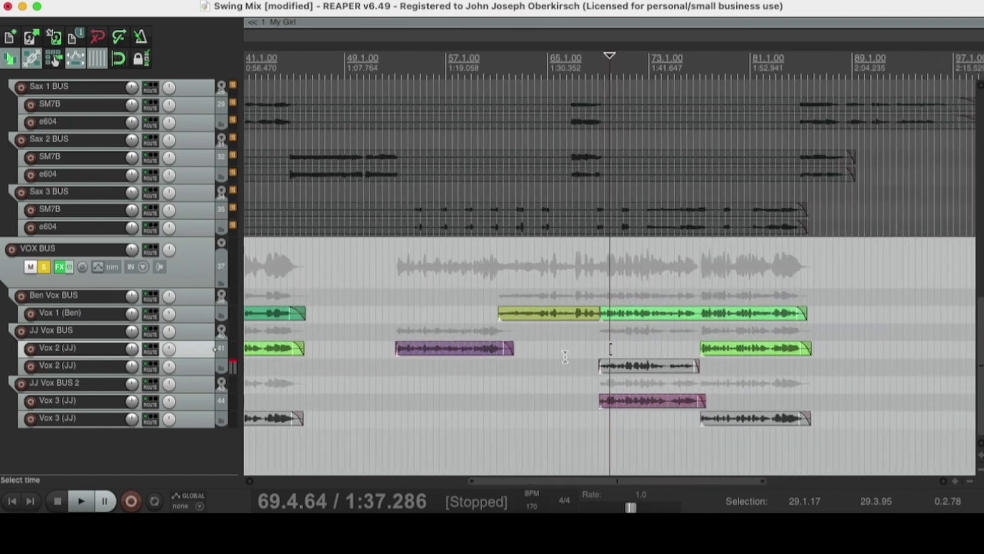
{"action": "scroll", "coordinate": [565, 356], "scroll_direction": "down", "scroll_amount": 4}
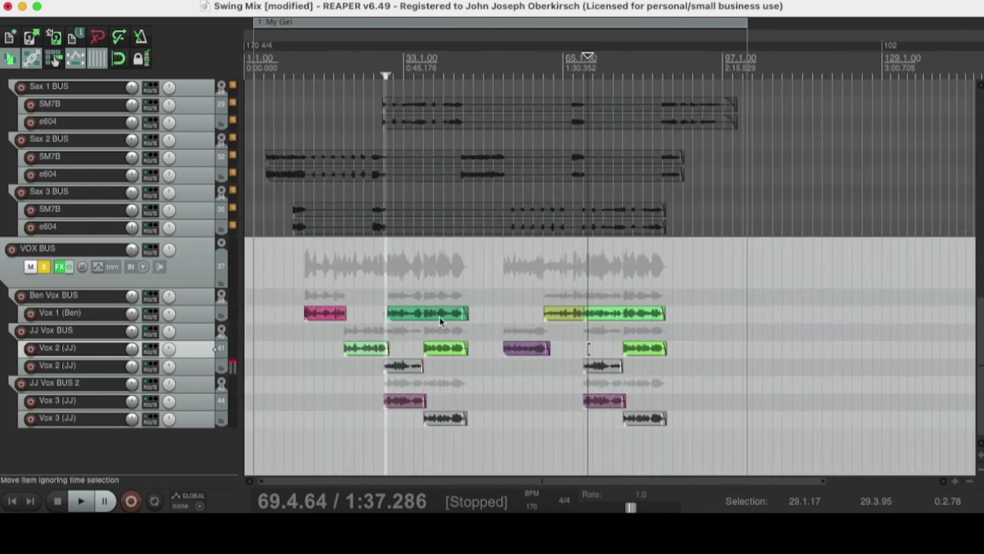
{"action": "left_click", "coordinate": [384, 327]}
{"action": "scroll", "coordinate": [384, 327], "scroll_direction": "up", "scroll_amount": 10}
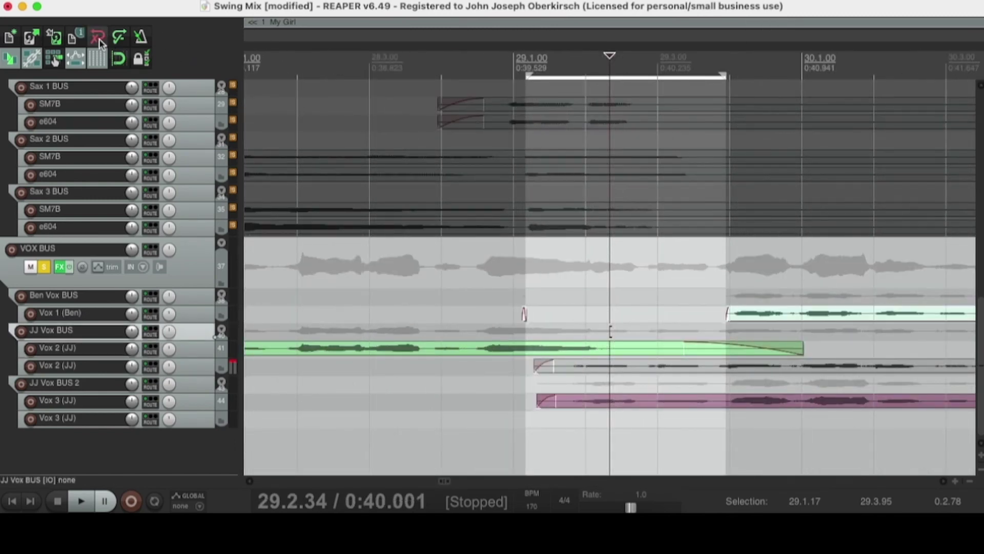
{"action": "key", "text": "super+z"}
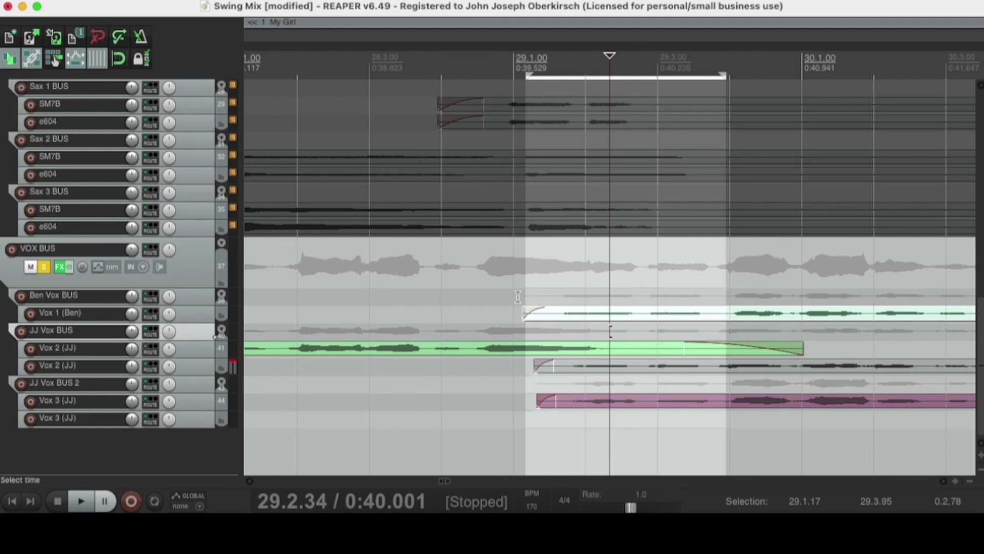
Step: Unsolo the VOX BUS so every track, including the saxes, is heard
{"action": "scroll", "coordinate": [621, 323], "scroll_direction": "down", "scroll_amount": 5}
{"action": "scroll", "coordinate": [622, 322], "scroll_direction": "down", "scroll_amount": 3}
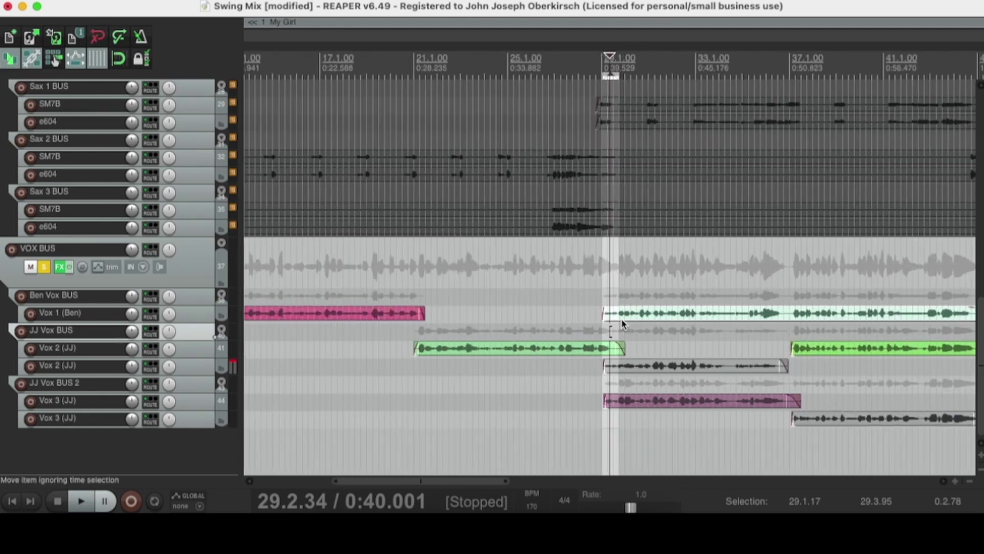
{"action": "left_click", "coordinate": [43, 267]}
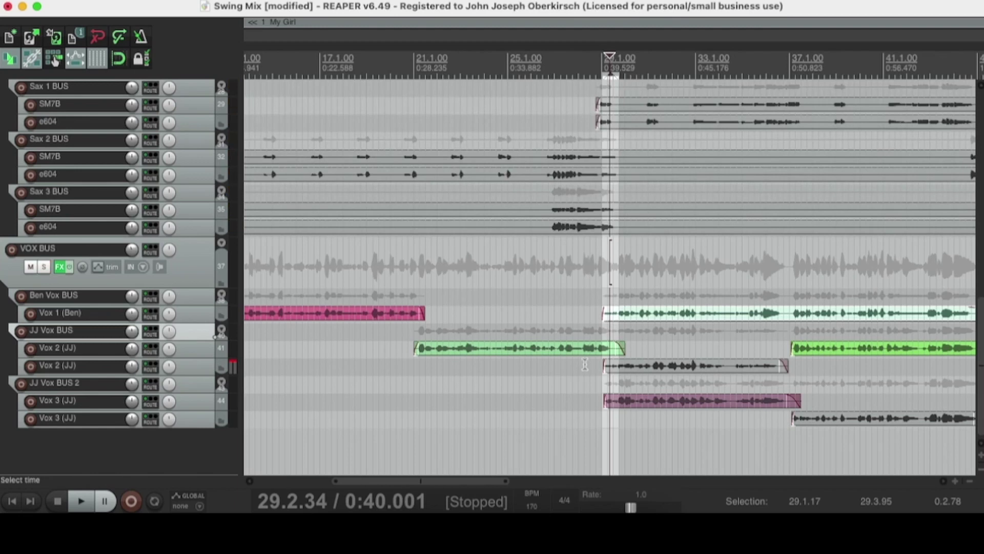
{"action": "scroll", "coordinate": [620, 368], "scroll_direction": "down", "scroll_amount": 2}
{"action": "right_click", "coordinate": [641, 312]}
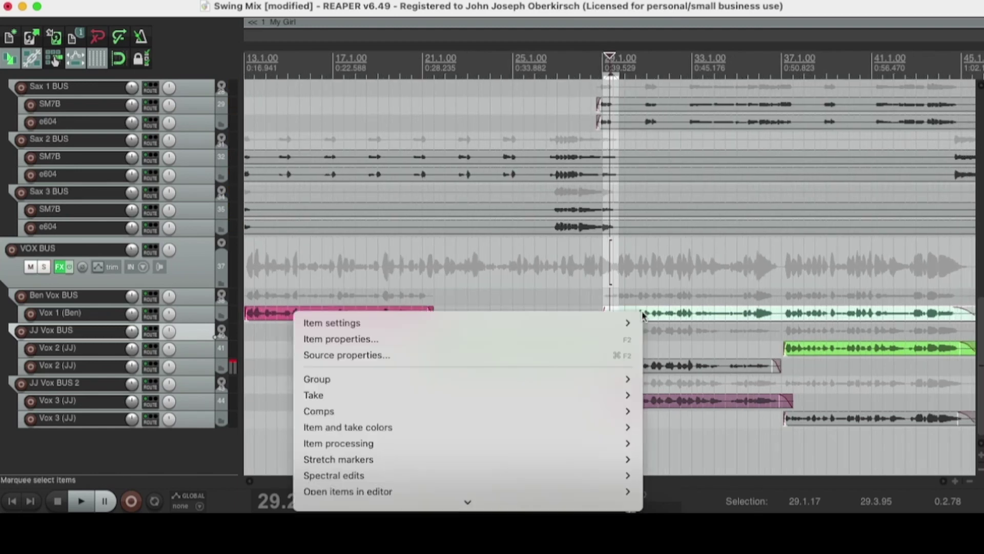
{"action": "mouse_move", "coordinate": [524, 492]}
{"action": "scroll", "coordinate": [524, 493], "scroll_direction": "down", "scroll_amount": 10}
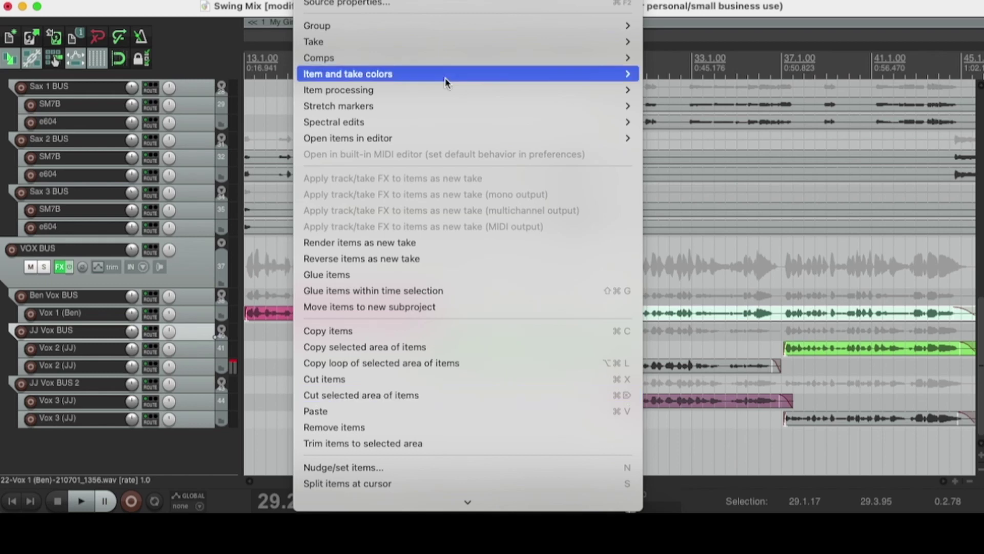
{"action": "left_click", "coordinate": [756, 15]}
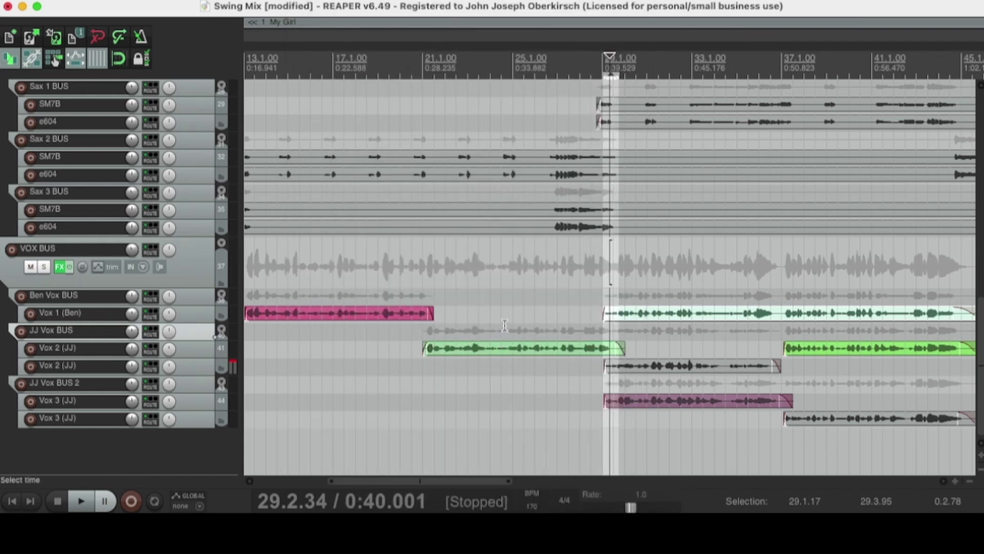
{"action": "left_click", "coordinate": [426, 385]}
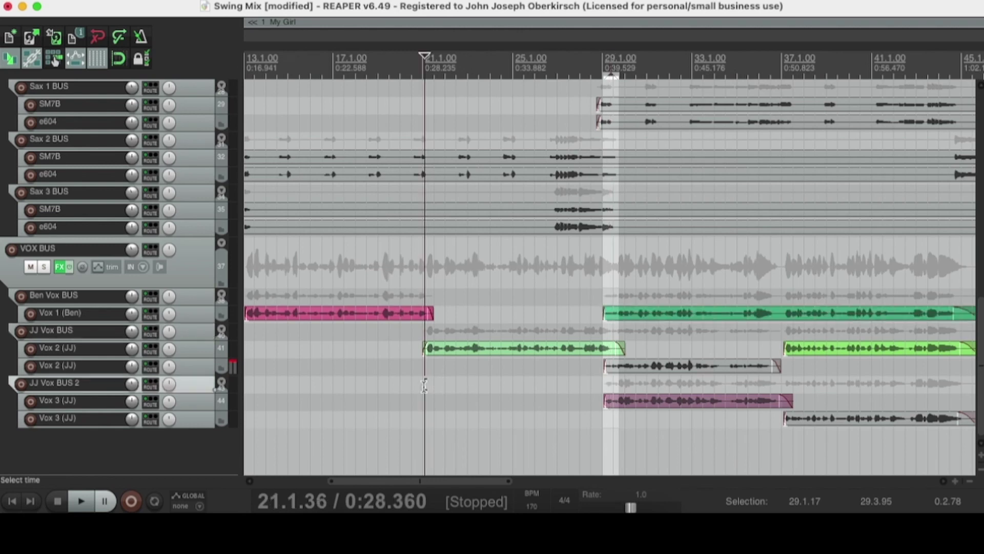
{"action": "right_click", "coordinate": [426, 386]}
{"action": "scroll", "coordinate": [473, 383], "scroll_direction": "down", "scroll_amount": 3}
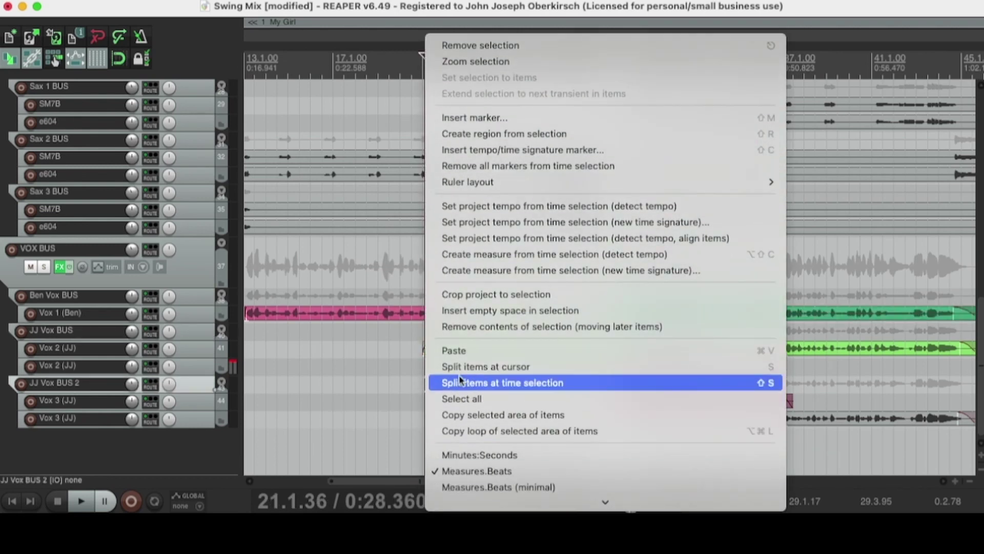
{"action": "left_click", "coordinate": [603, 14]}
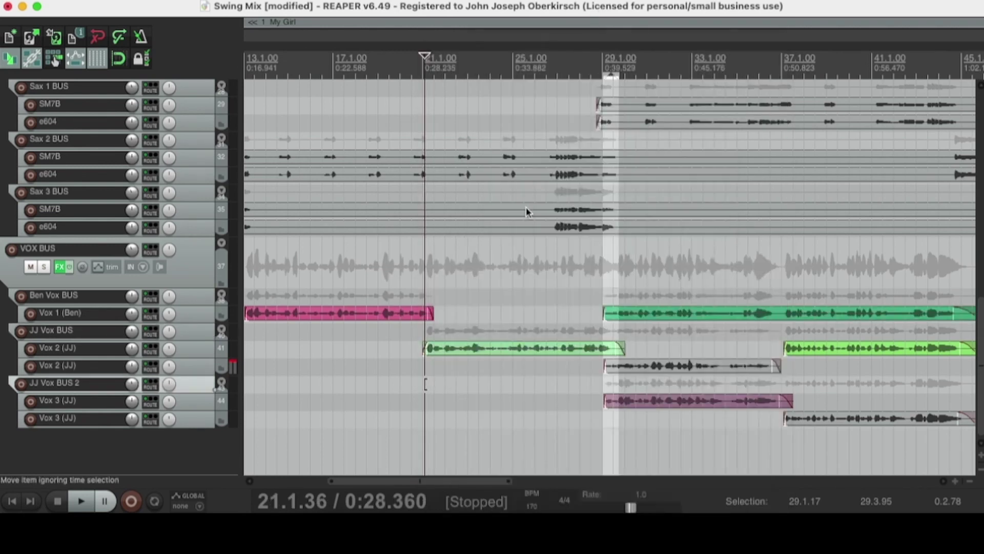
{"action": "scroll", "coordinate": [515, 247], "scroll_direction": "down", "scroll_amount": 4}
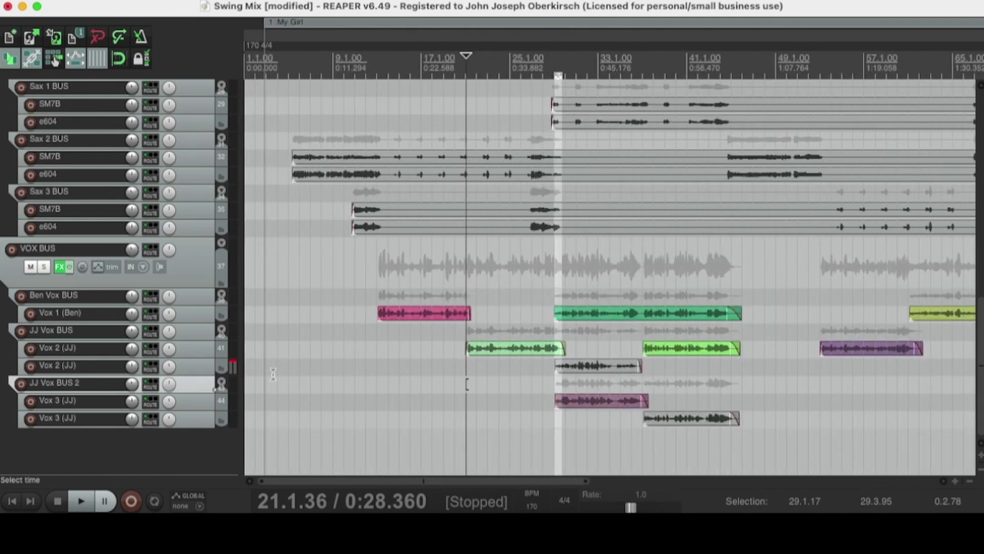
{"action": "left_click", "coordinate": [374, 356]}
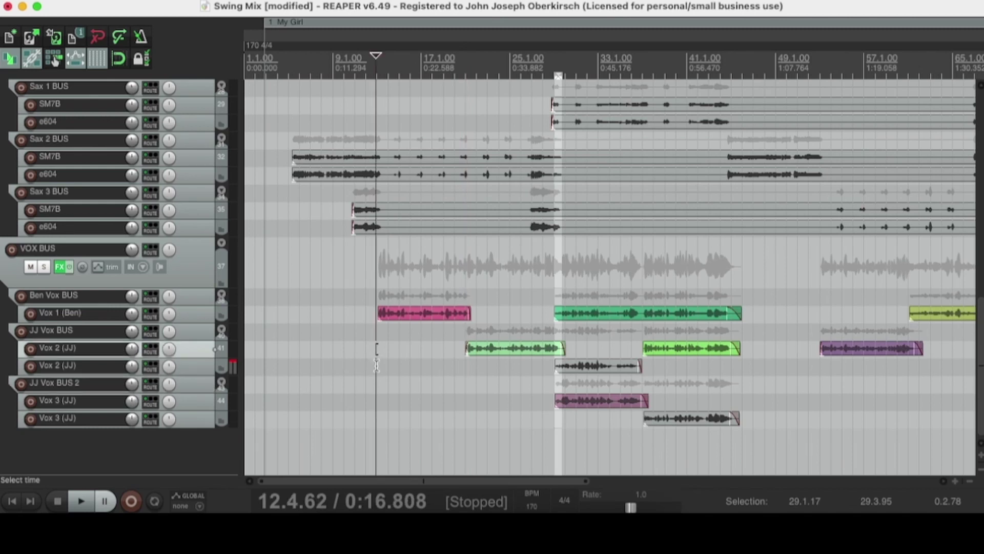